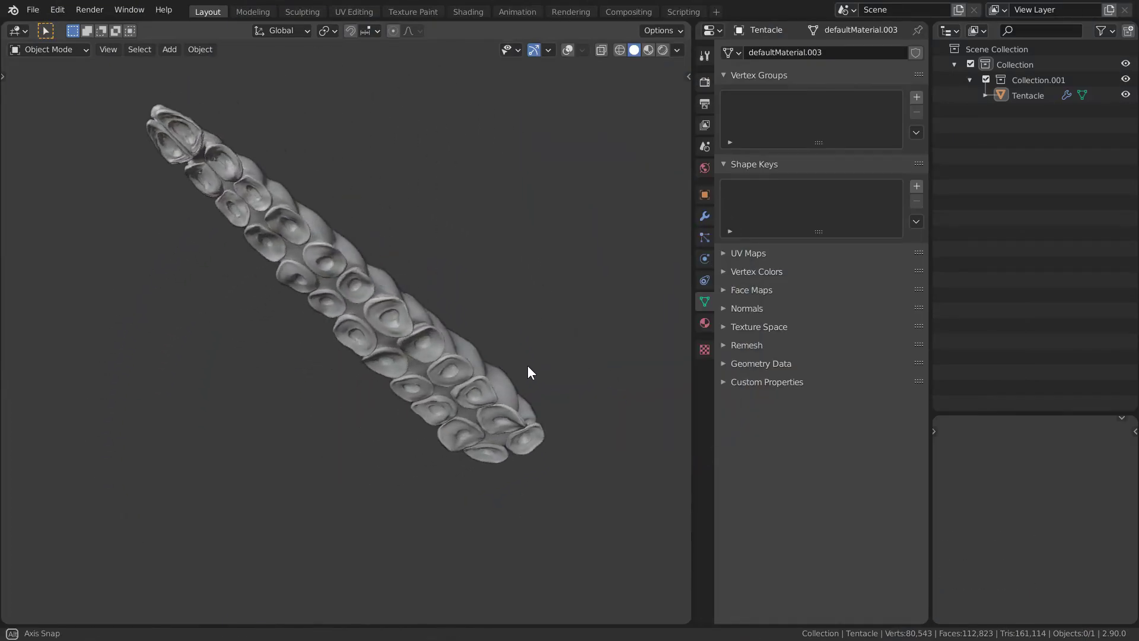
- Show the viewport overlays, add a single-bone armature at the tentacle's base in right side view, and set it to display in front
key(shift+alt+z)
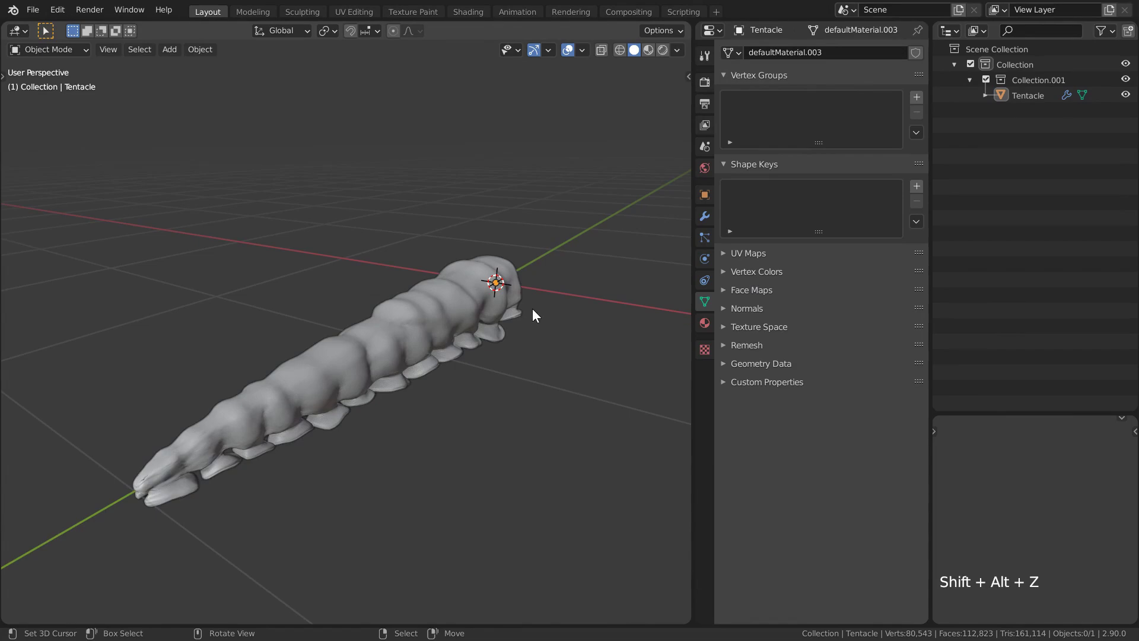
key(KP_3)
mouse_move(532, 309)
shift+middle_down()
mouse_move(507, 270)
mouse_move(329, 282)
shift+middle_up()
key(shift+a)
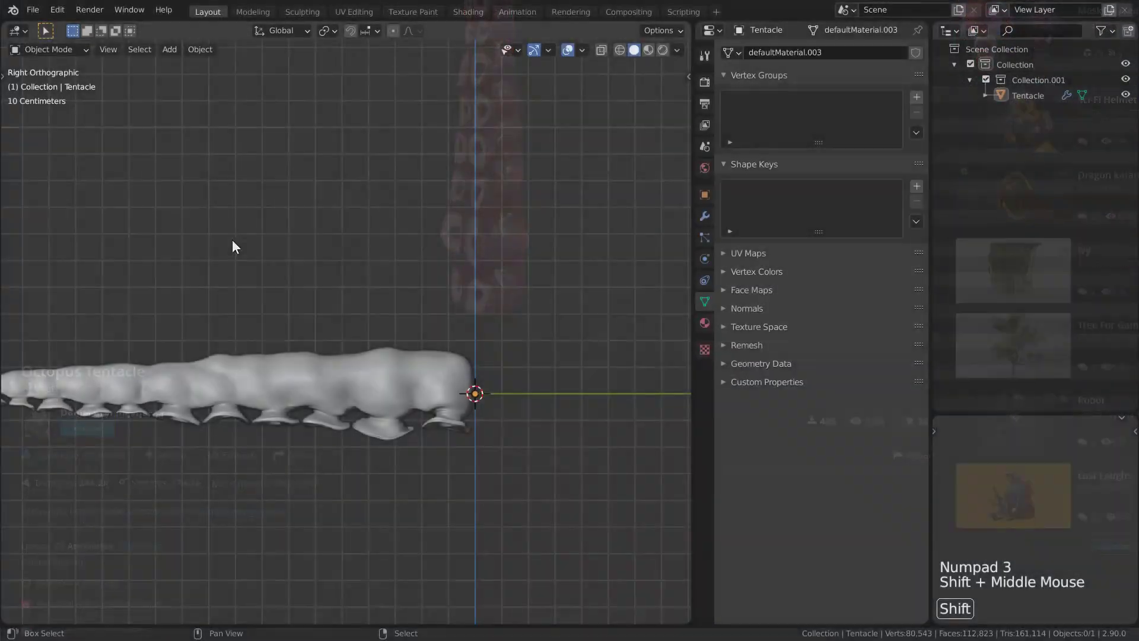
key(shift+a)
mouse_move(223, 354)
click(295, 352)
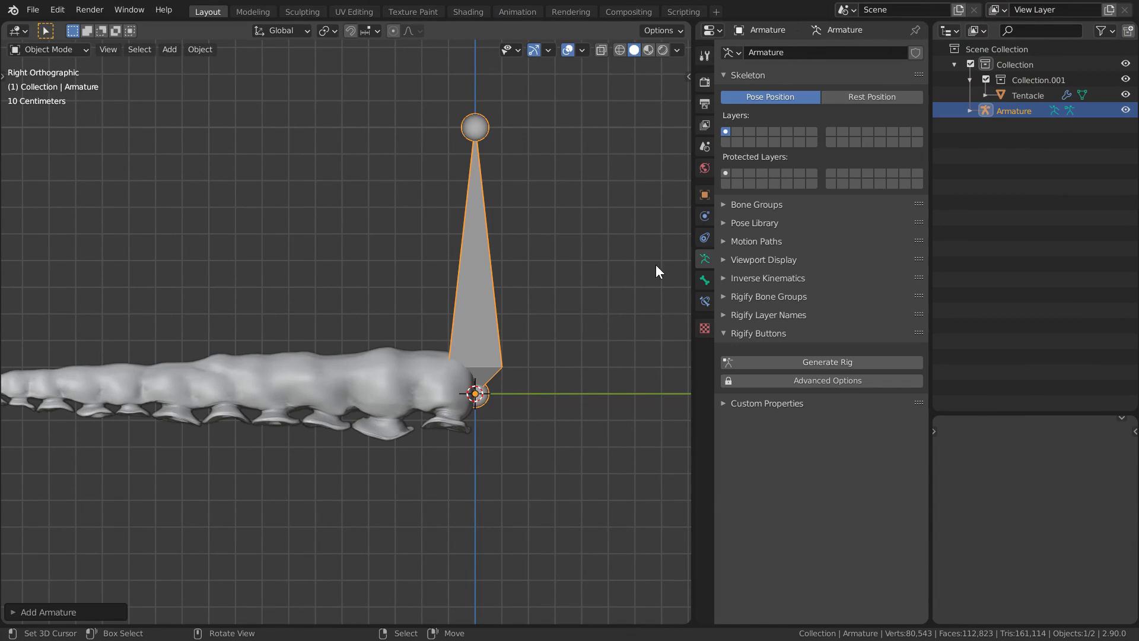
click(733, 259)
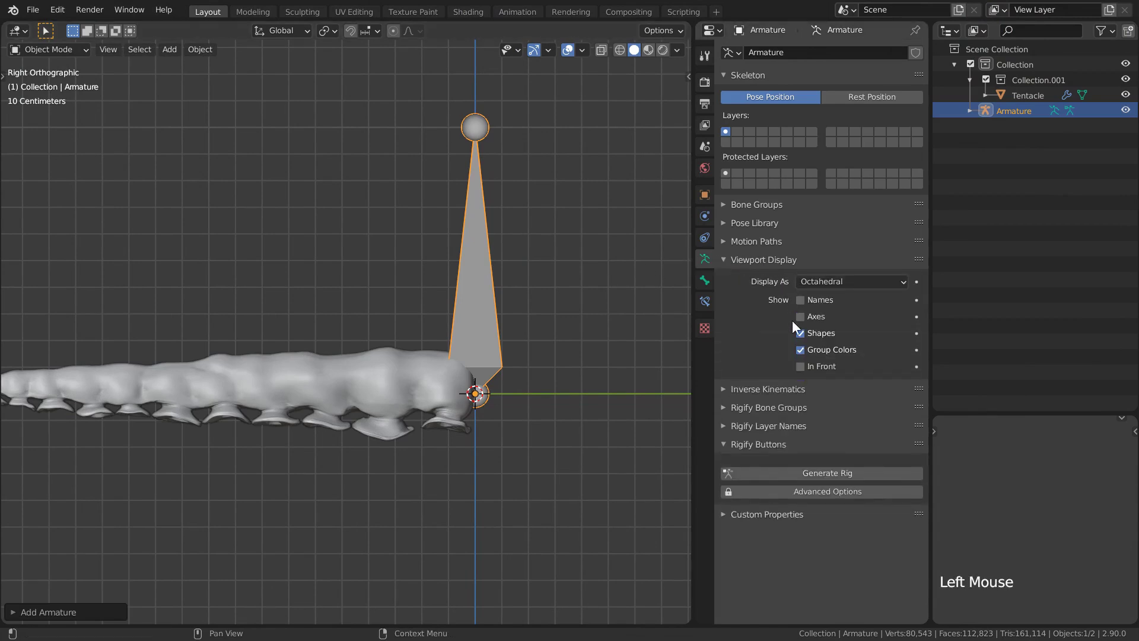
click(800, 366)
- Edit the armature and move the bone's tip just past the tentacle's thin end, so the bone lies level along the mesh
key(Tab)
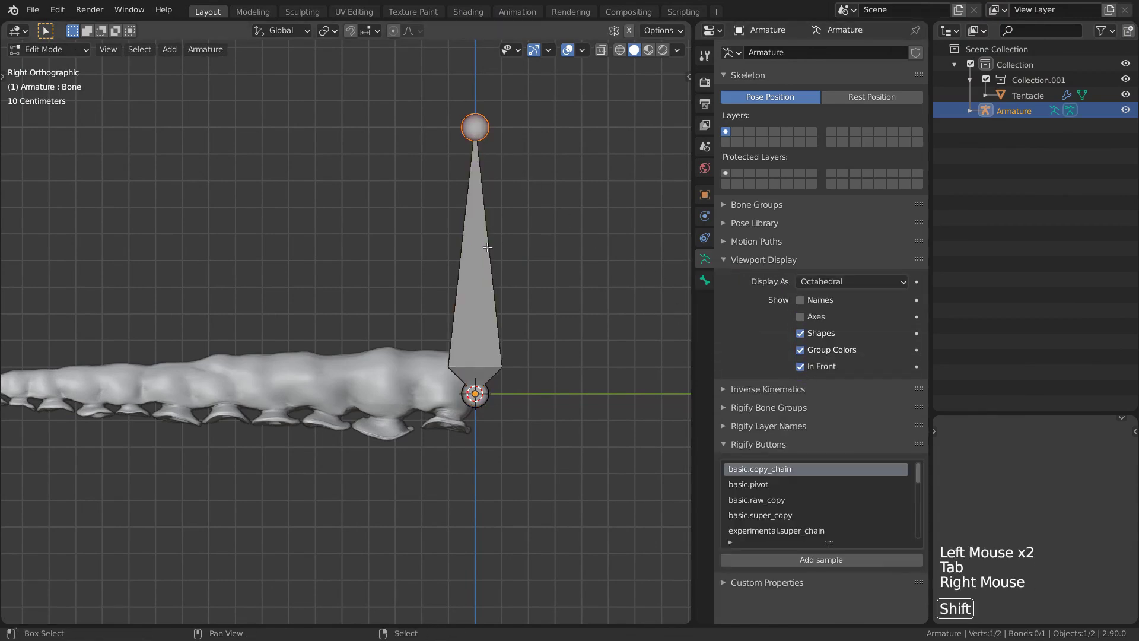
shift+middle_drag(487, 247, 602, 296)
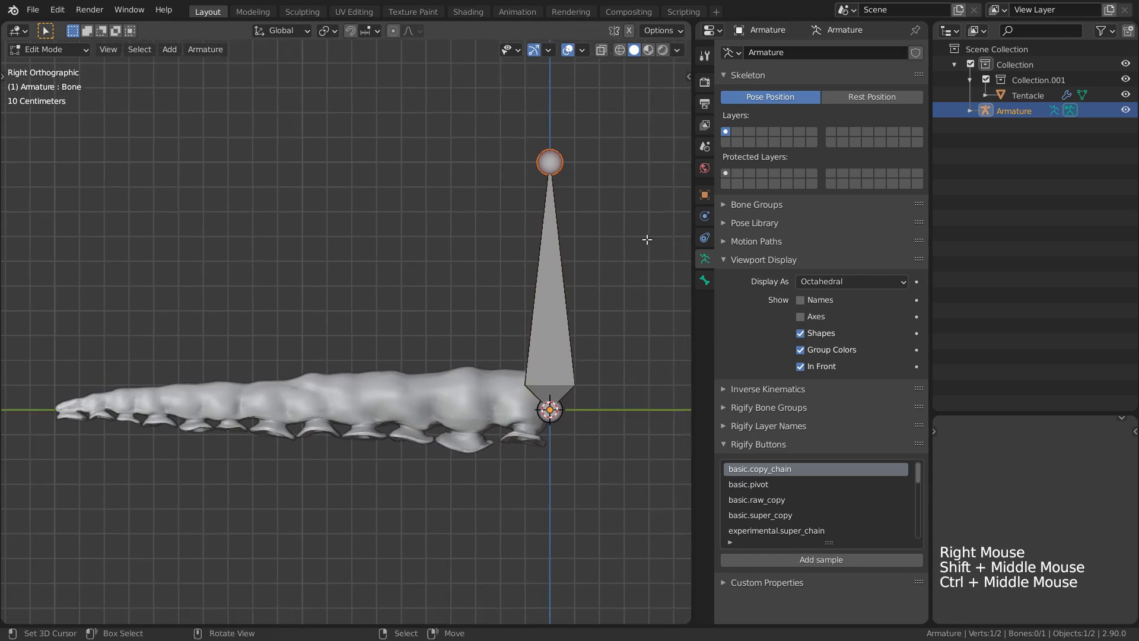
key(g)
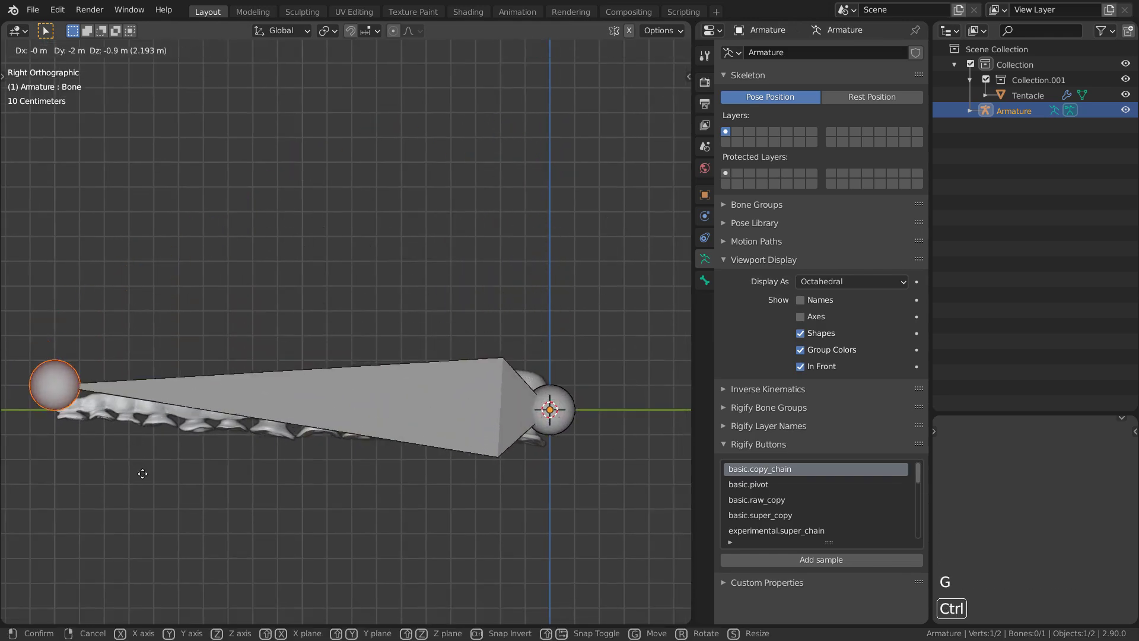
click(132, 475)
- Subdivide the bone with 5 cuts to form a chain running through the tentacle
shift+middle_drag(133, 475, 291, 383)
right_click(364, 391)
key(w)
click(243, 130)
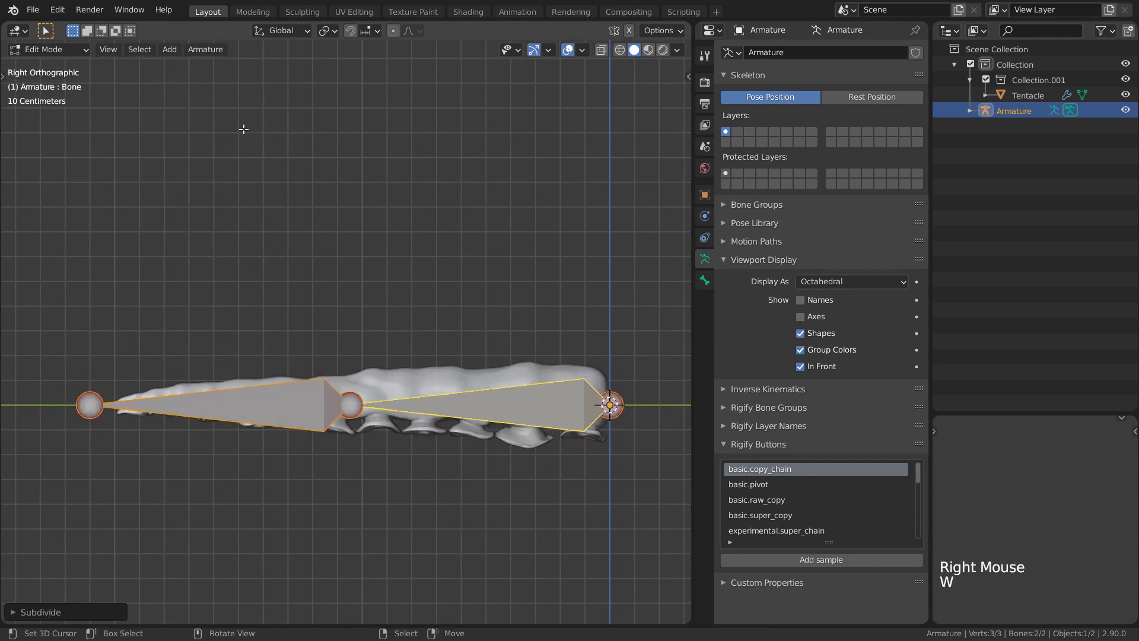
click(94, 614)
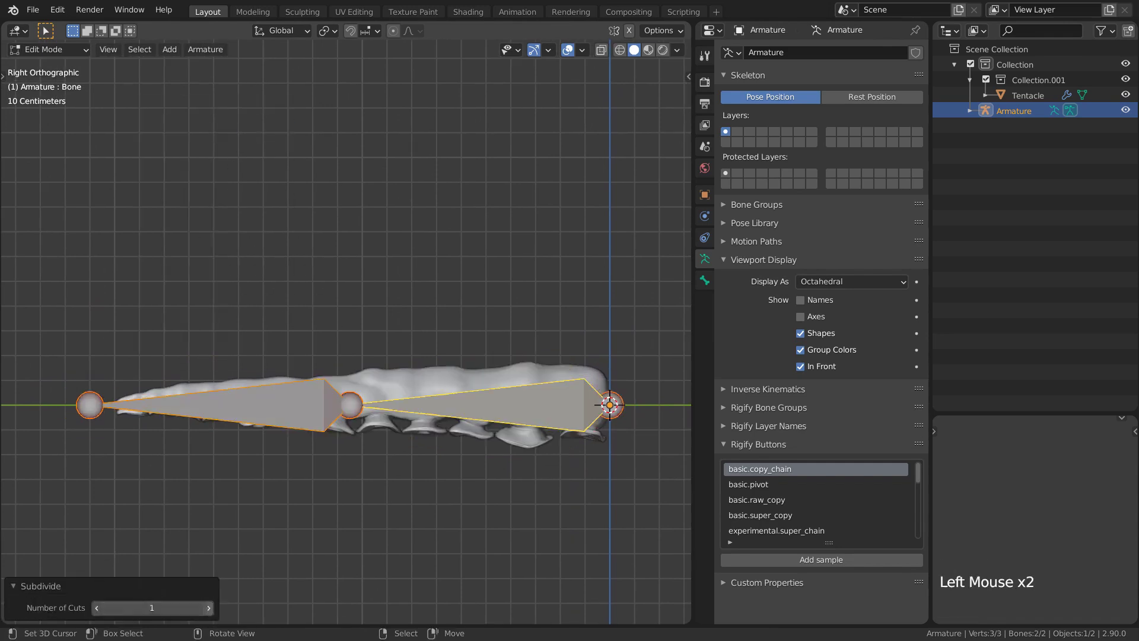
click(208, 612)
click(208, 612)
click(208, 612)
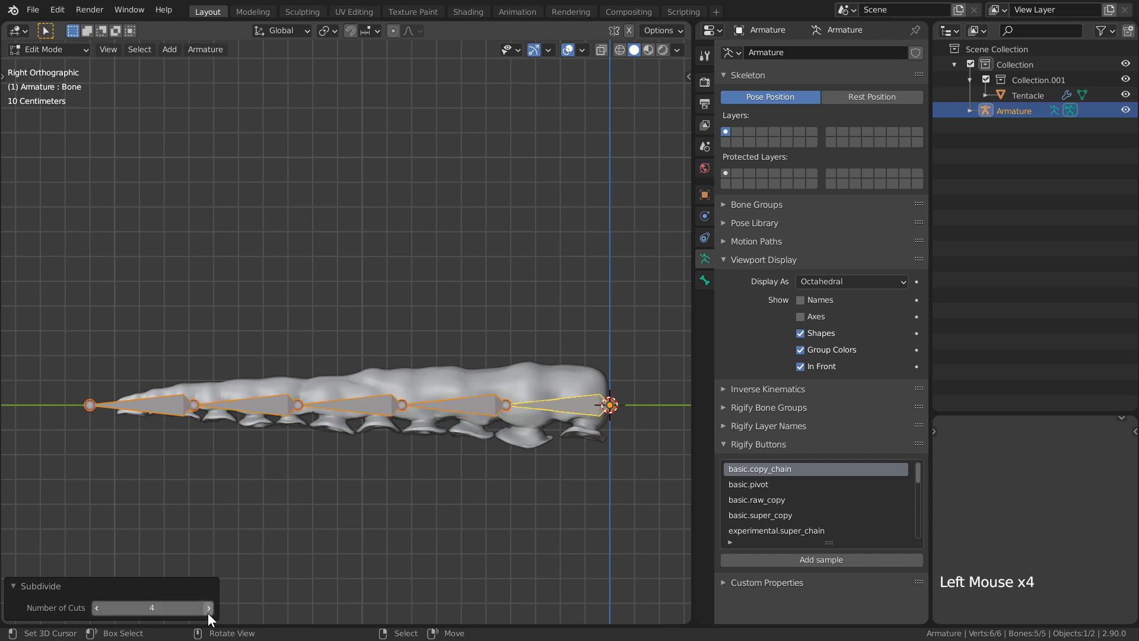
click(208, 612)
click(81, 580)
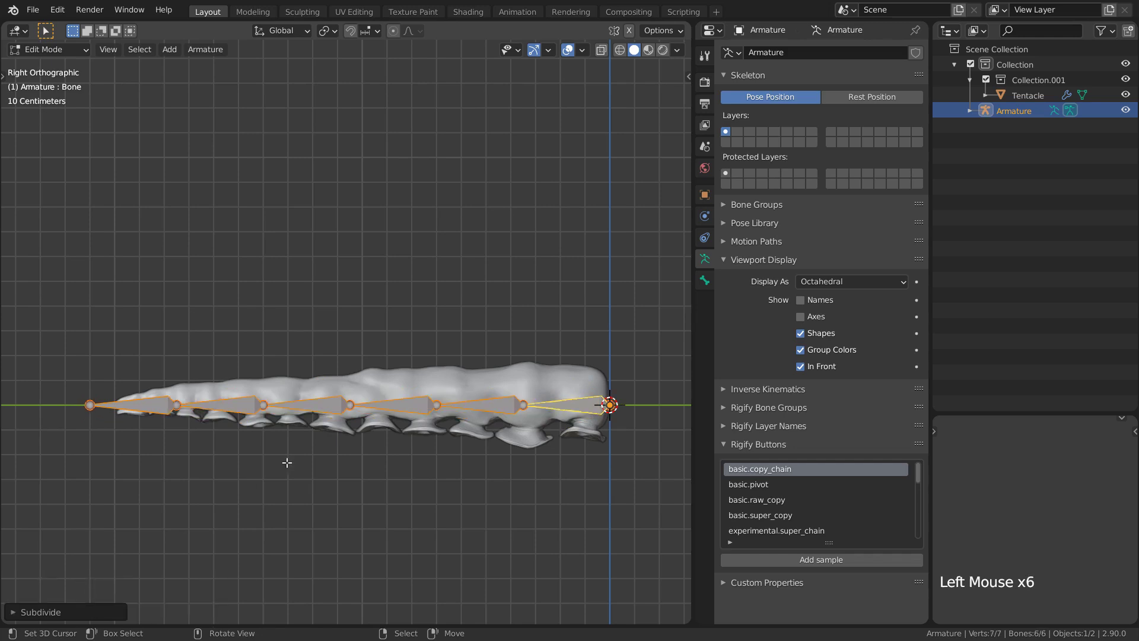
- Move the chain's end joint along the Y axis so it sits at the tentacle's tip
shift+middle_drag(288, 462, 365, 289)
key(alt+a)
key(g)
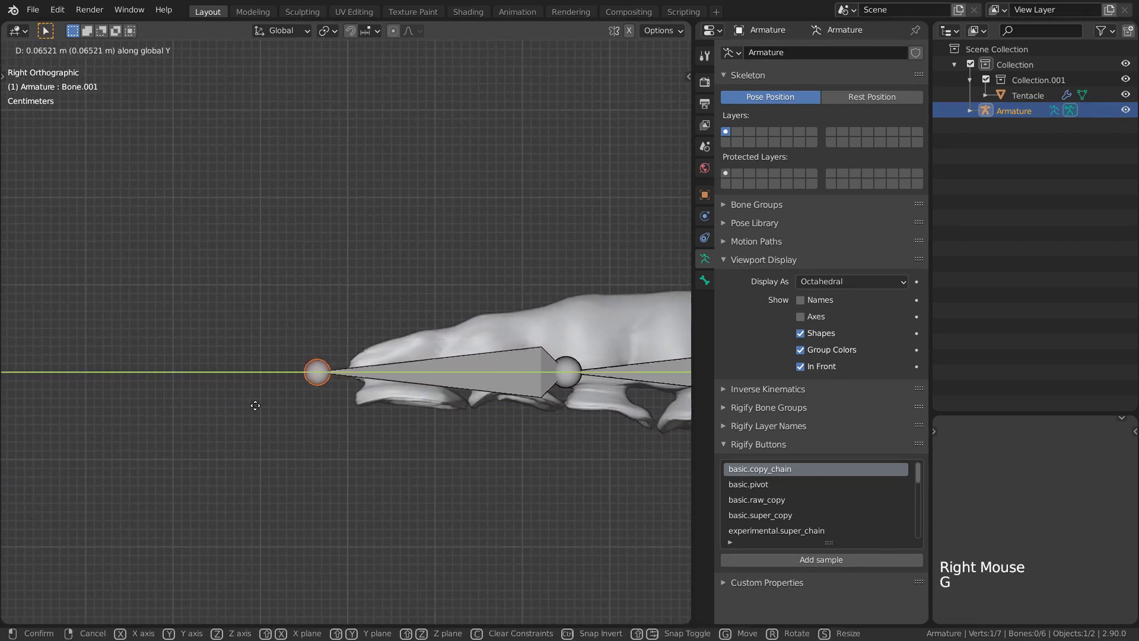
click(275, 399)
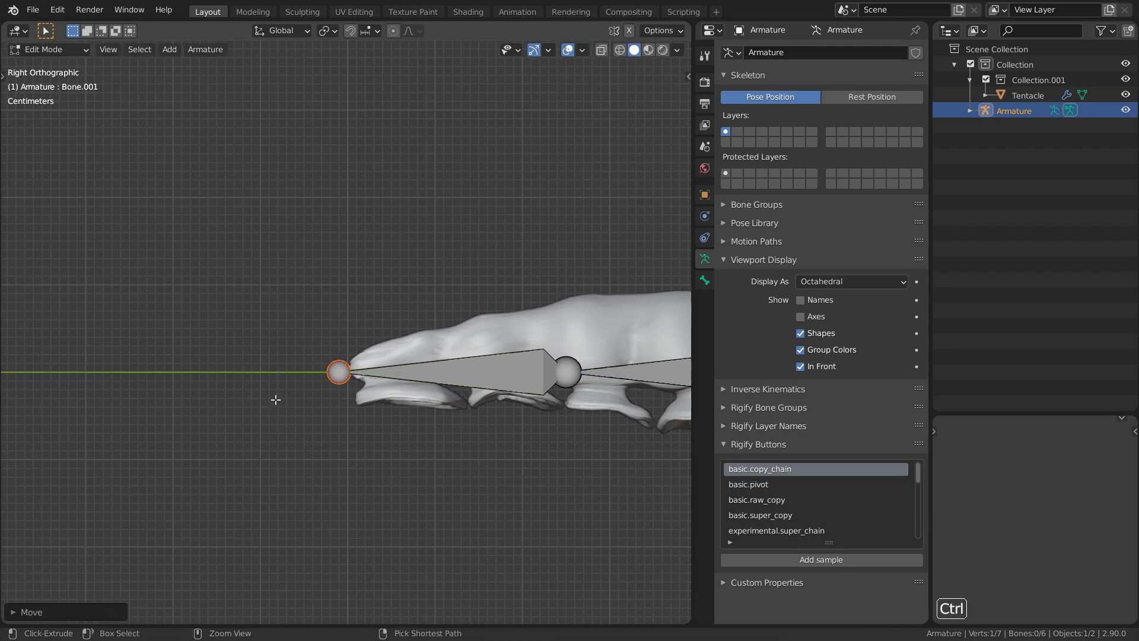
- Extrude a bone about 0.29 m along Y from the chain's end joint and clear its parent
key(e)
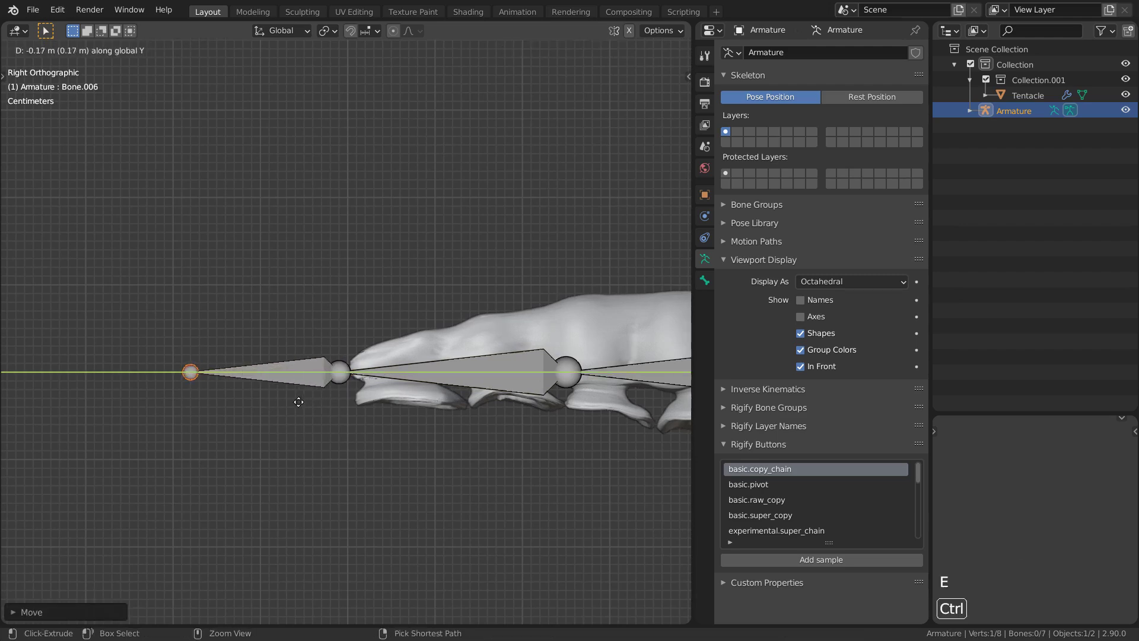
right_click(249, 372)
key(alt+p)
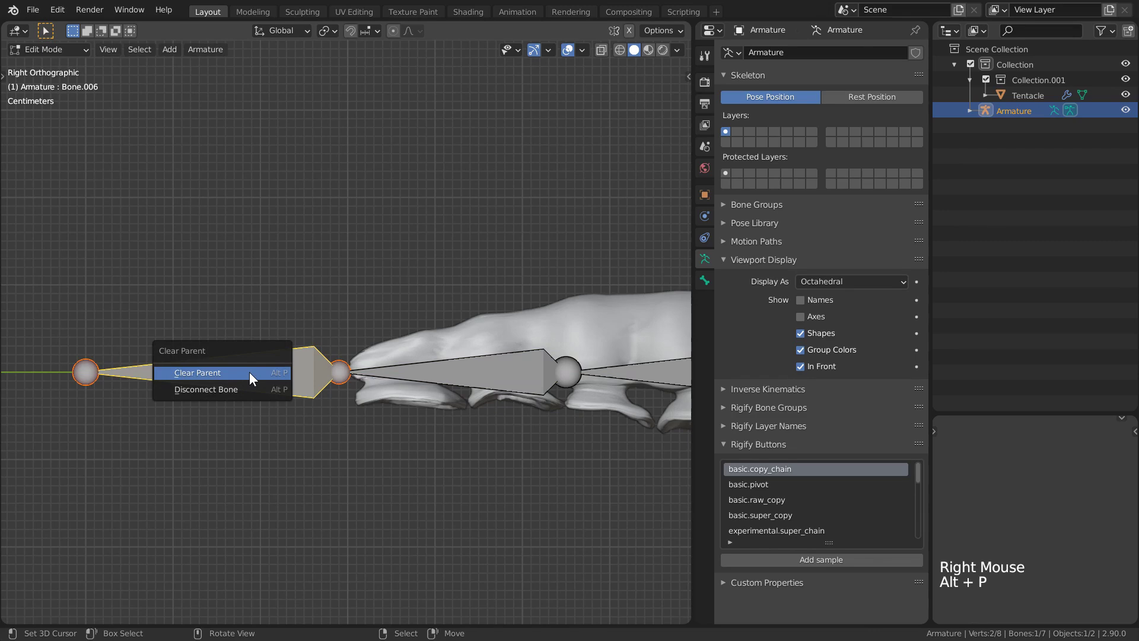
click(249, 372)
key(g)
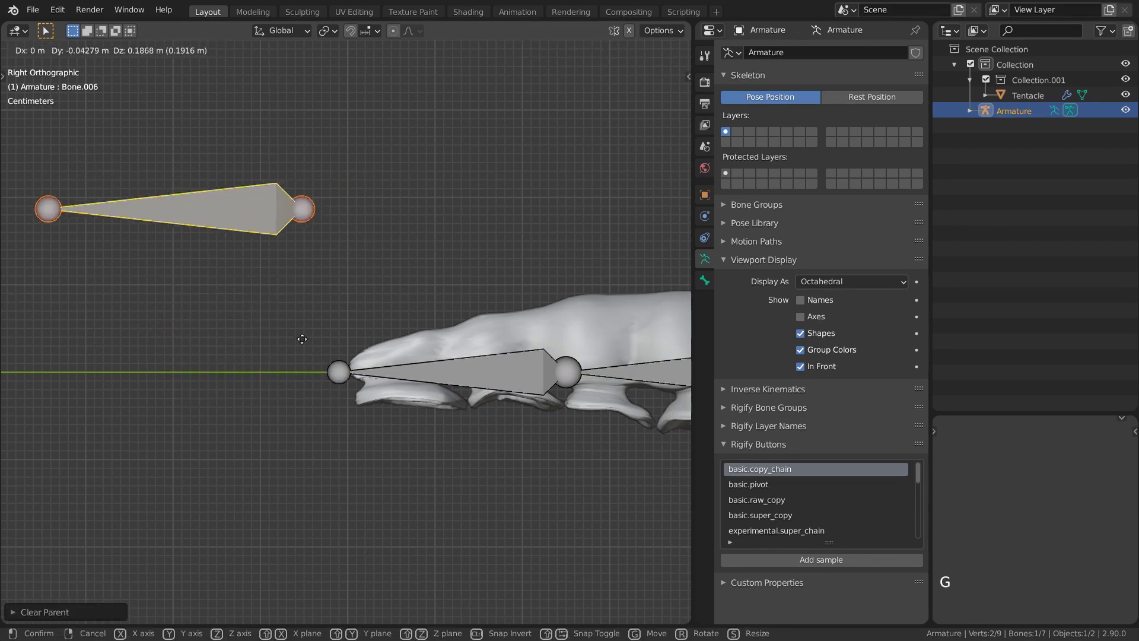
right_click(290, 437)
- Rename the detached bone IK and turn off Deform for it
key(F2)
text(IK)
key(Return)
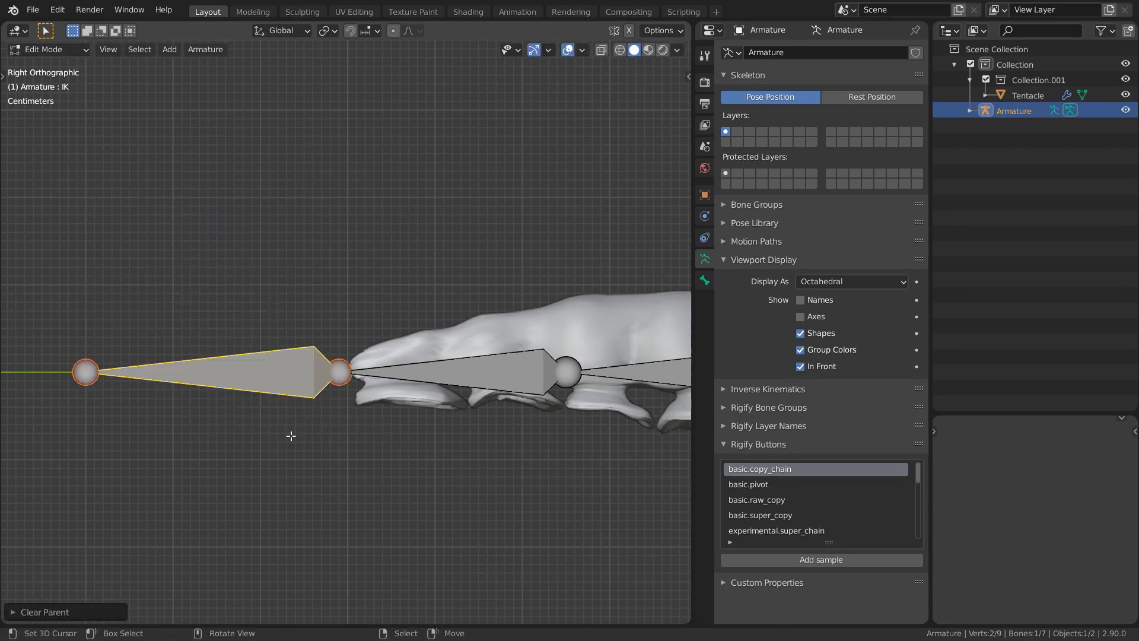
click(705, 279)
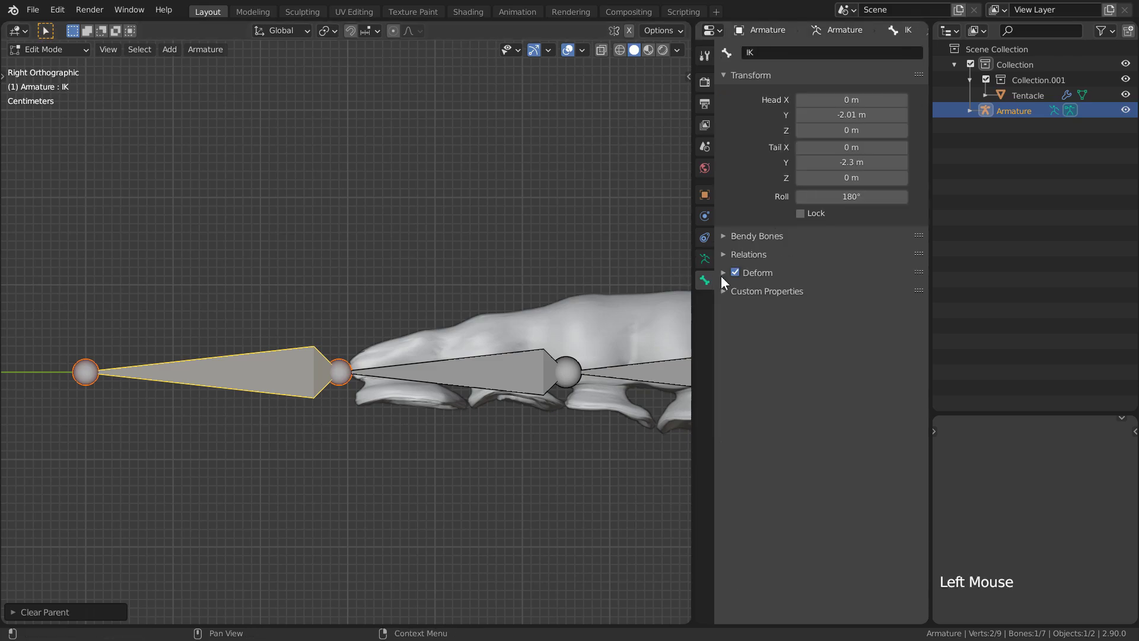
click(735, 272)
- Add an Inverse Kinematics constraint to the chain's last bone, Bone.001, in Pose Mode
right_click(445, 372)
shift+middle_drag(445, 371, 432, 301)
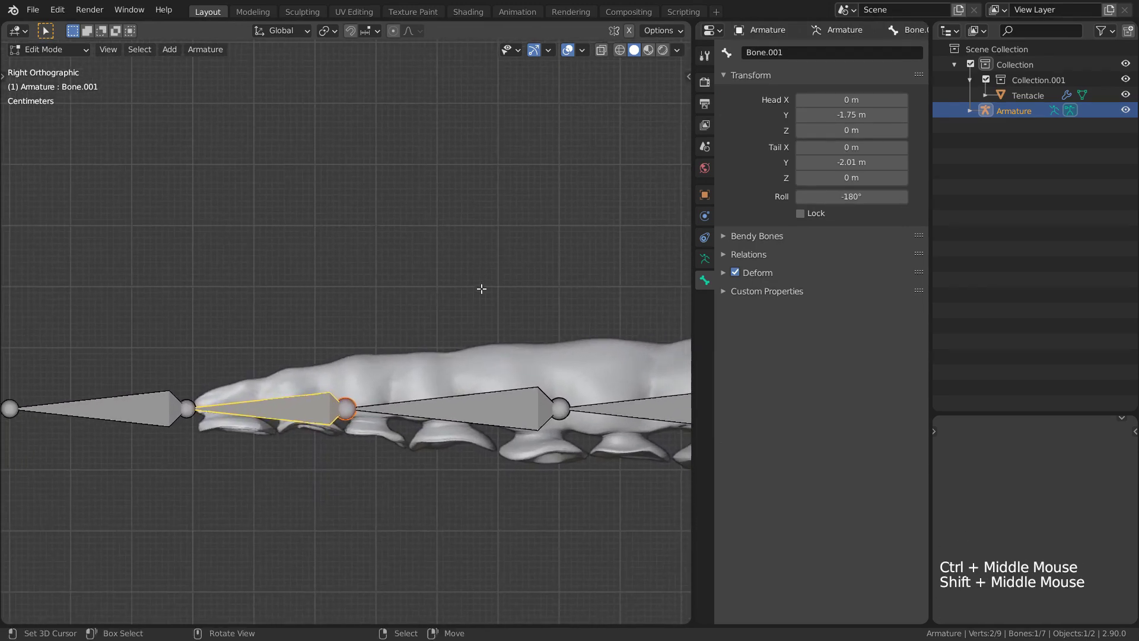
key(ctrl+Tab)
click(423, 363)
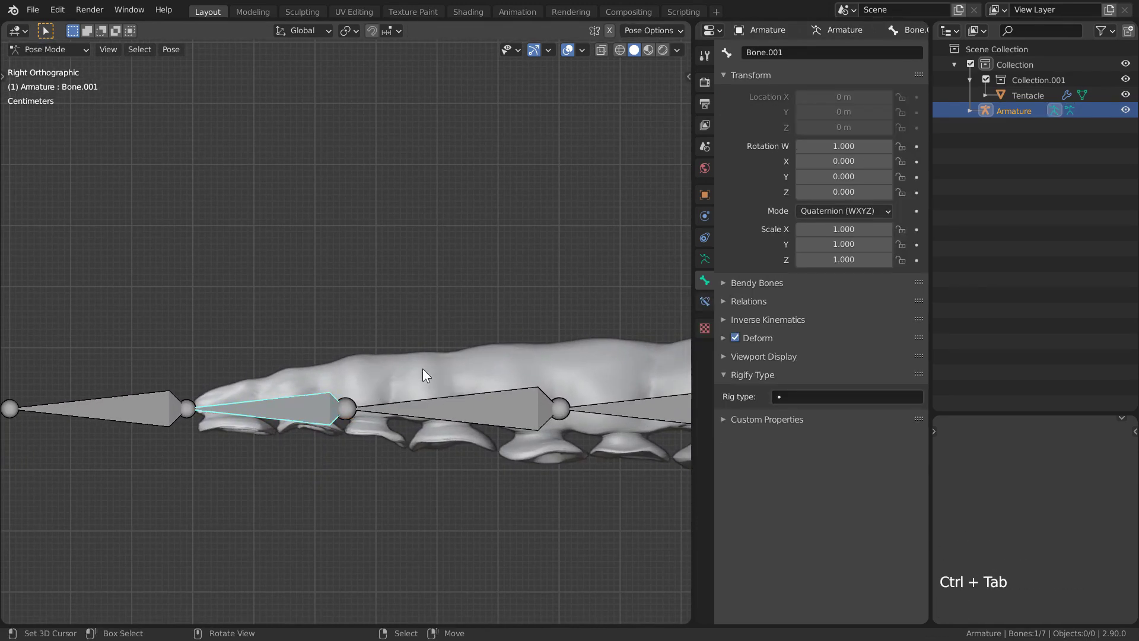
click(710, 303)
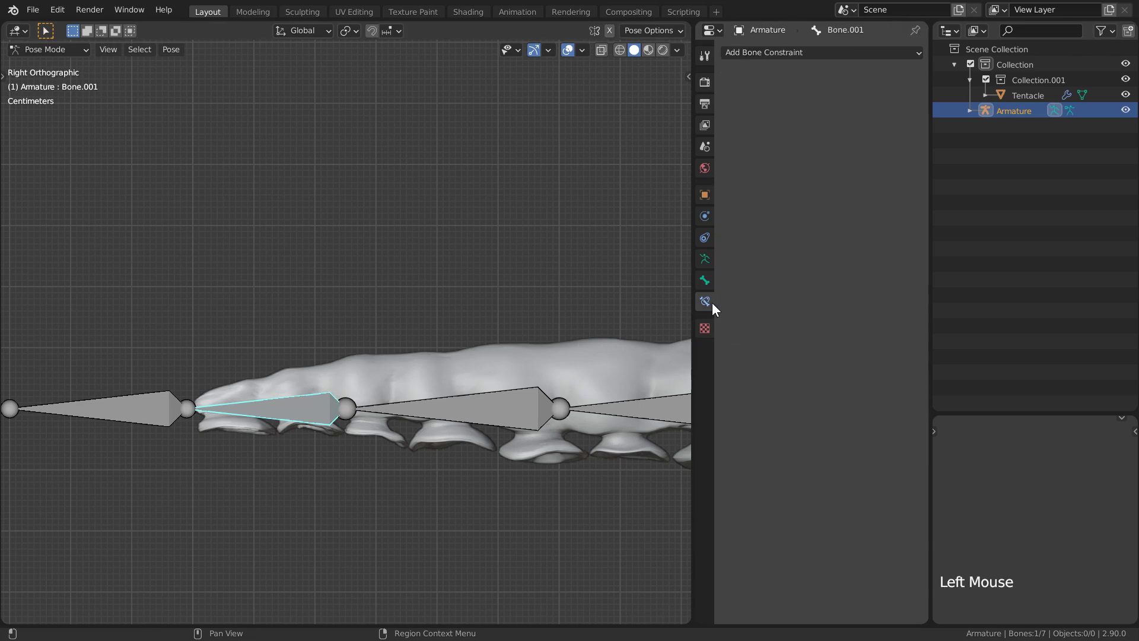
click(814, 55)
click(795, 120)
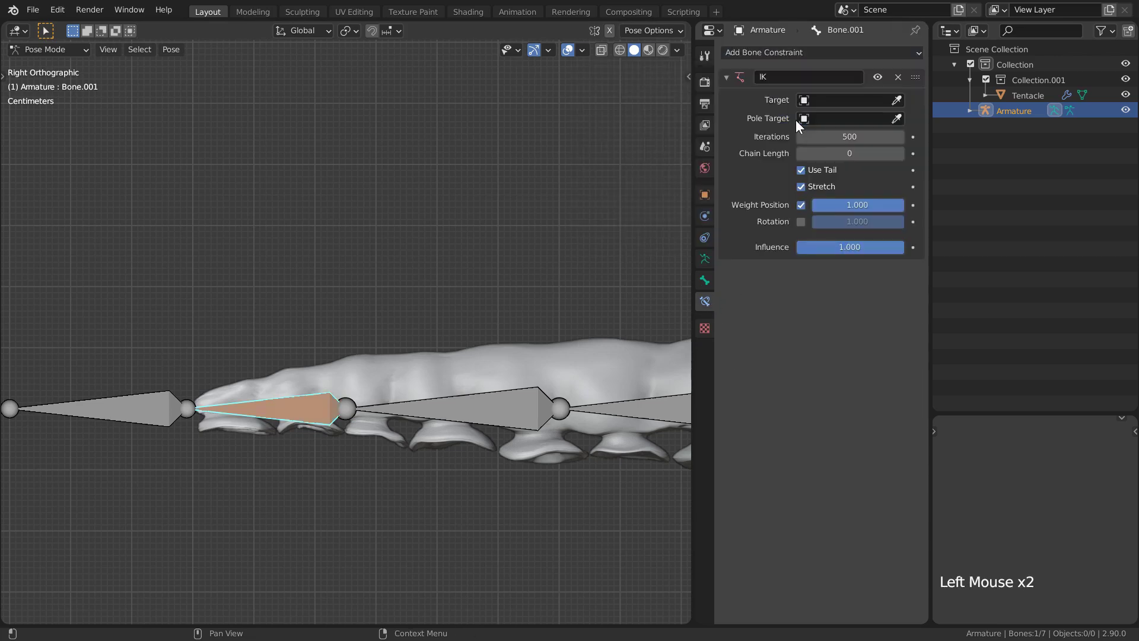
- Set the IK constraint's target to the Armature object and its bone to IK
click(894, 101)
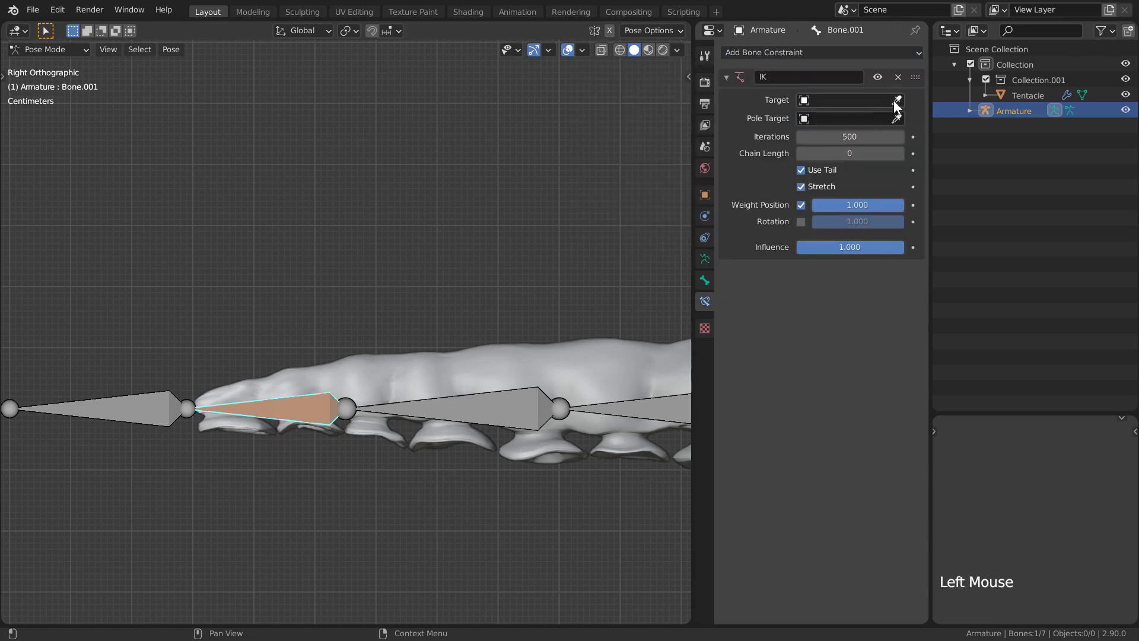
click(527, 398)
click(845, 119)
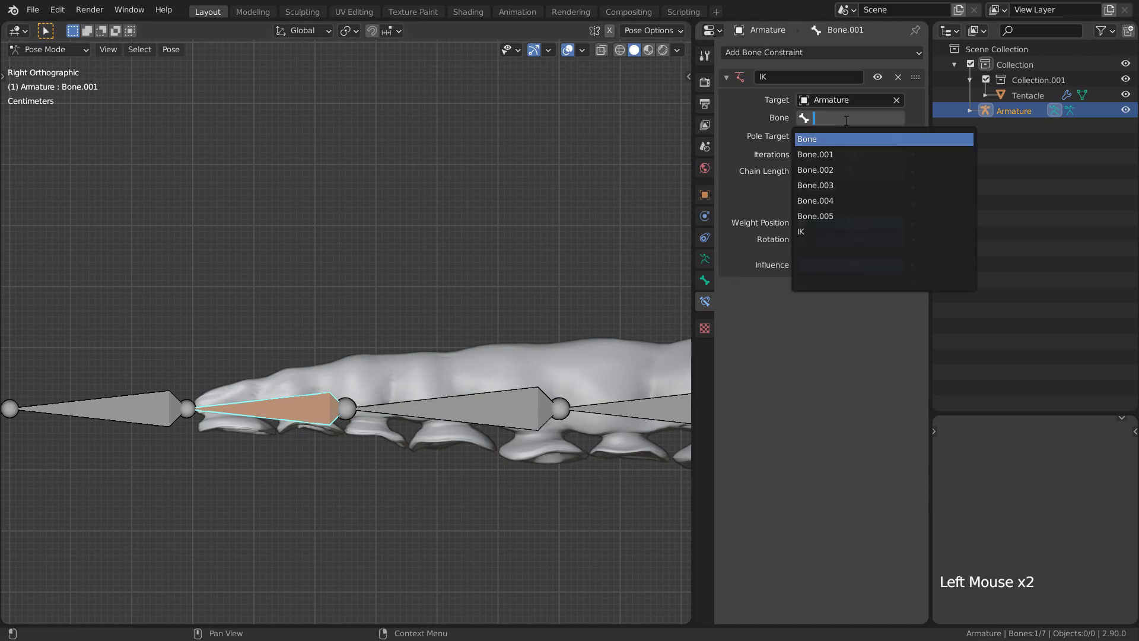
click(820, 230)
- Test the constraint by moving the IK bone above the tentacle so the bone chain bends
ctrl+middle_drag(401, 287, 301, 413)
right_click(132, 372)
key(g)
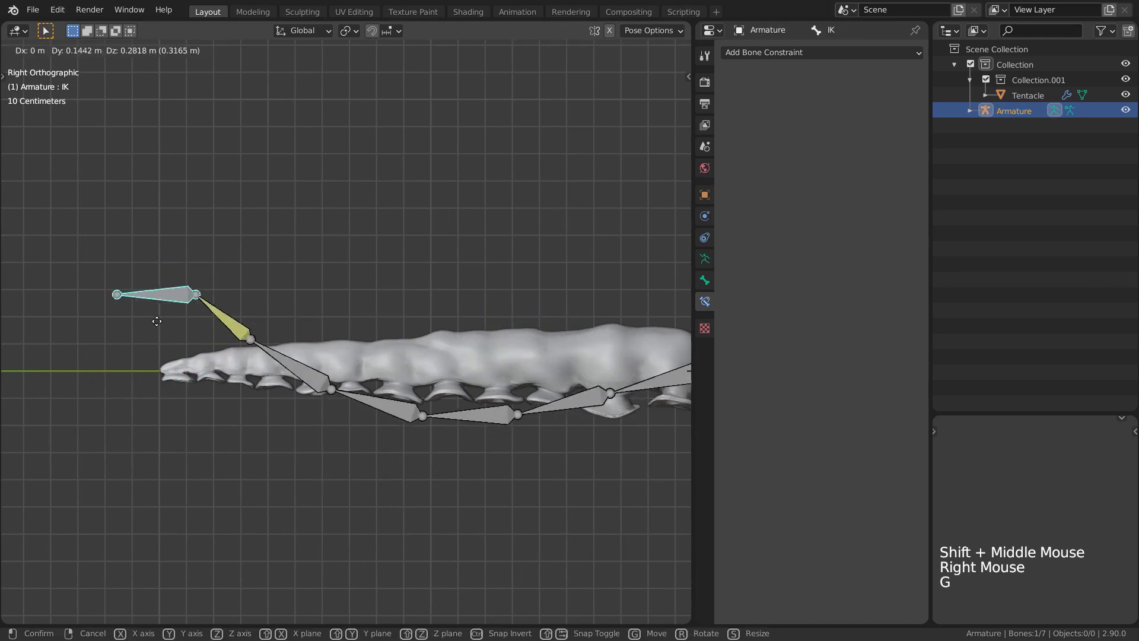
right_click(183, 351)
right_click(202, 373)
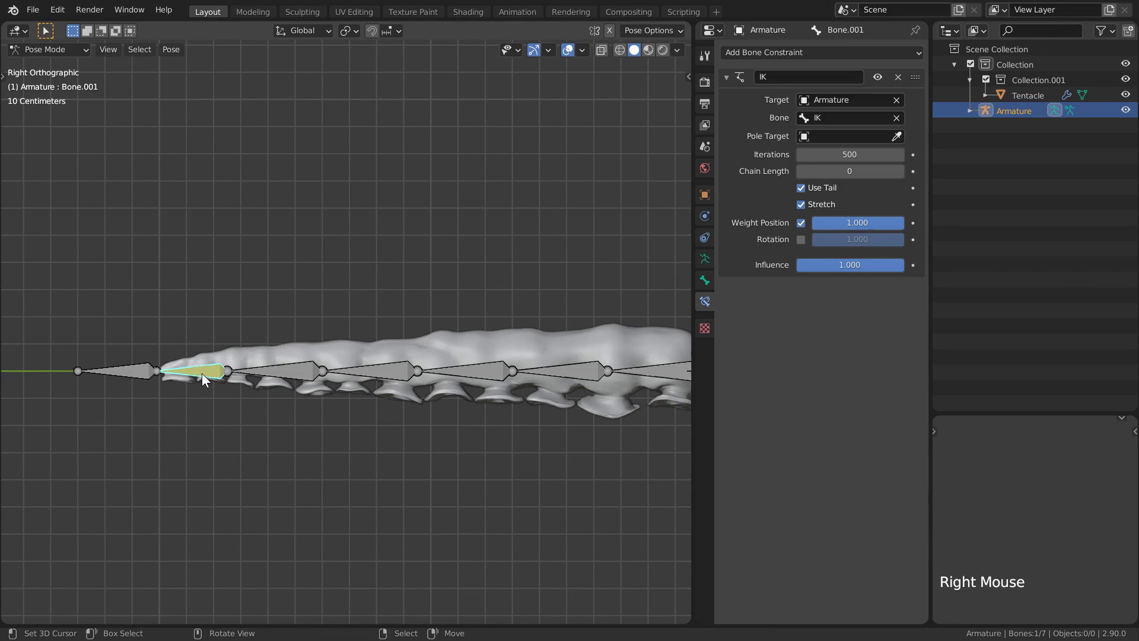
right_click(134, 377)
key(g)
click(308, 224)
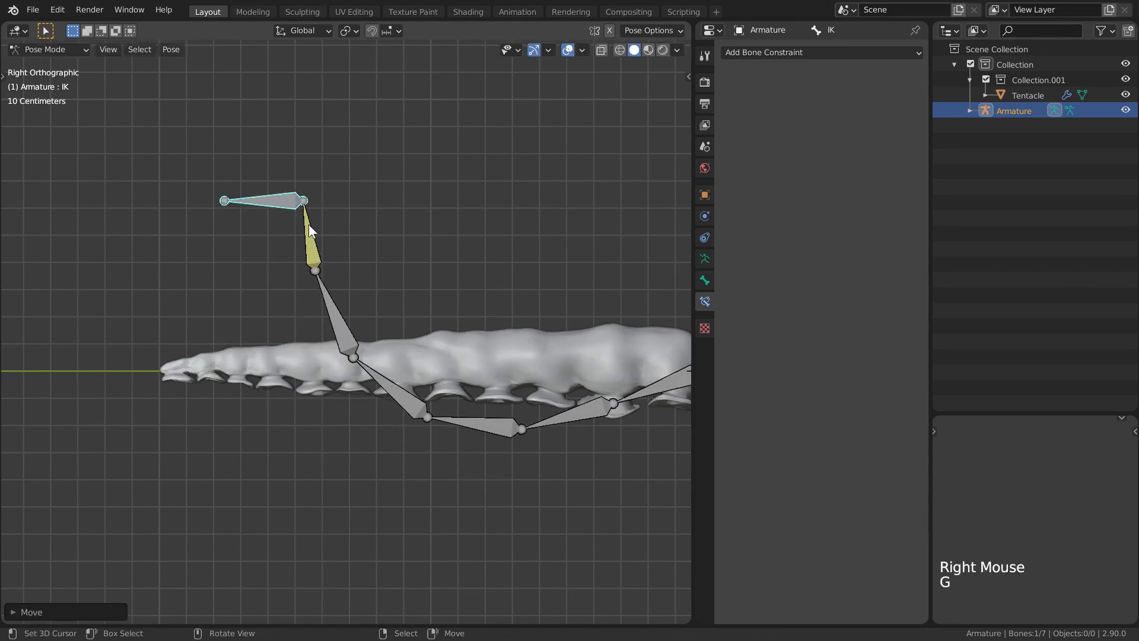
right_click(308, 226)
- Parent the Tentacle mesh to the armature with automatic weights in Object Mode
shift+middle_drag(402, 263, 459, 252)
key(ctrl+Tab)
right_click(467, 293)
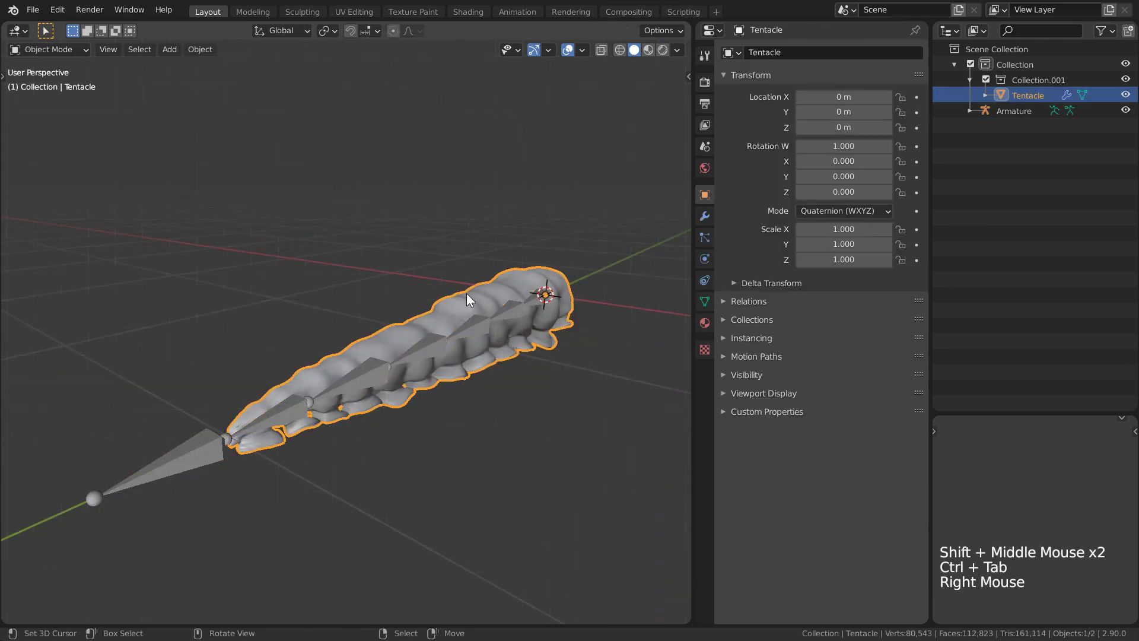
shift+right_click(373, 368)
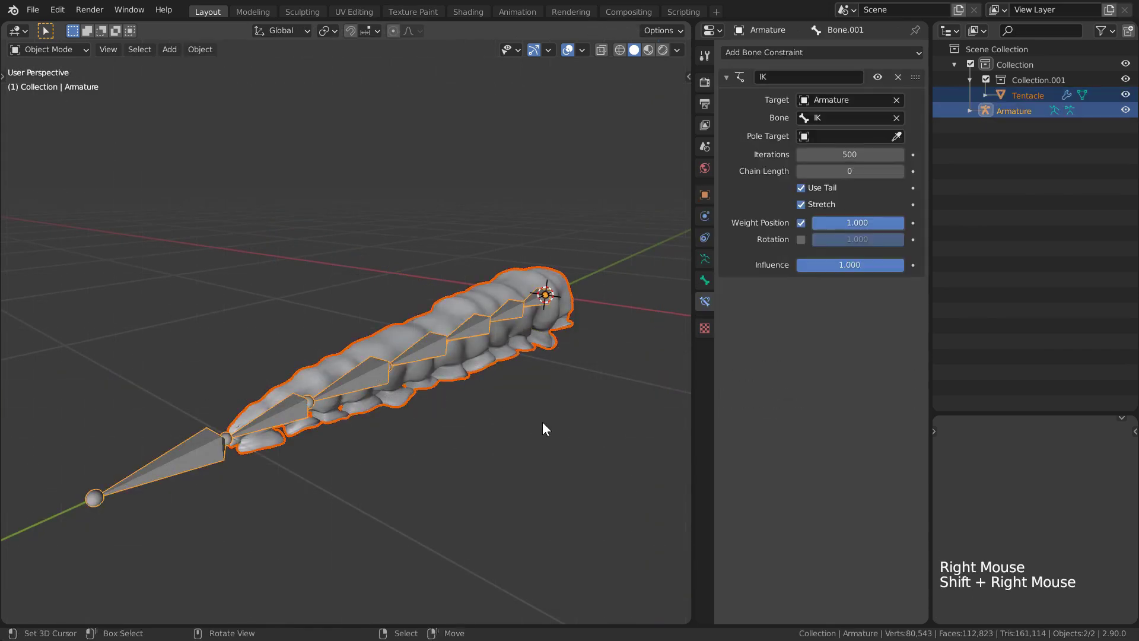
key(ctrl+p)
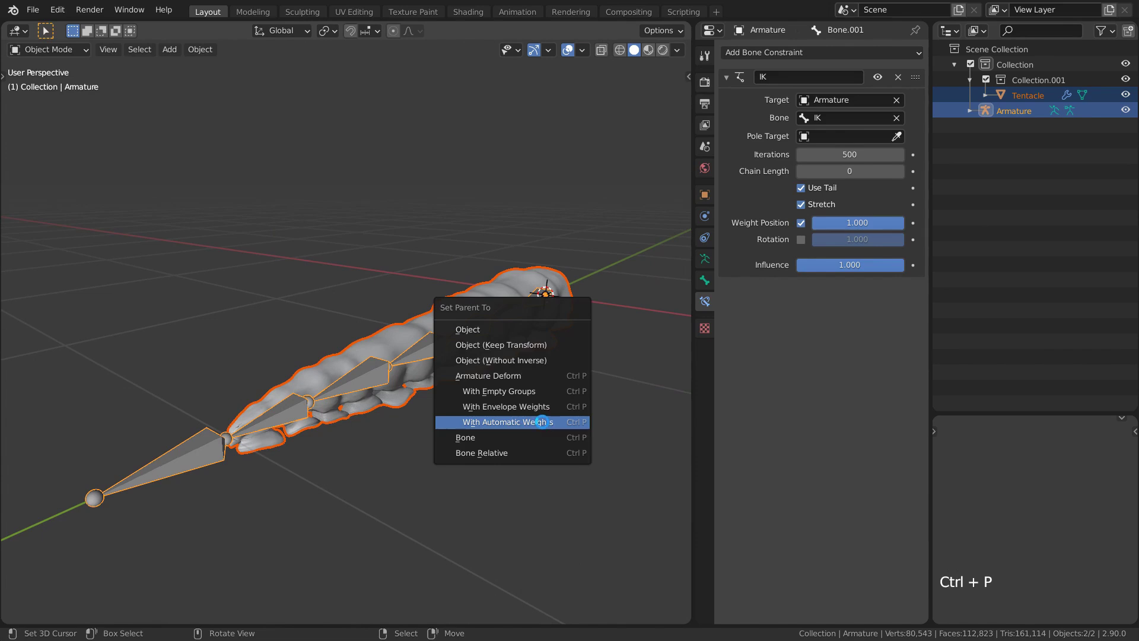
click(542, 422)
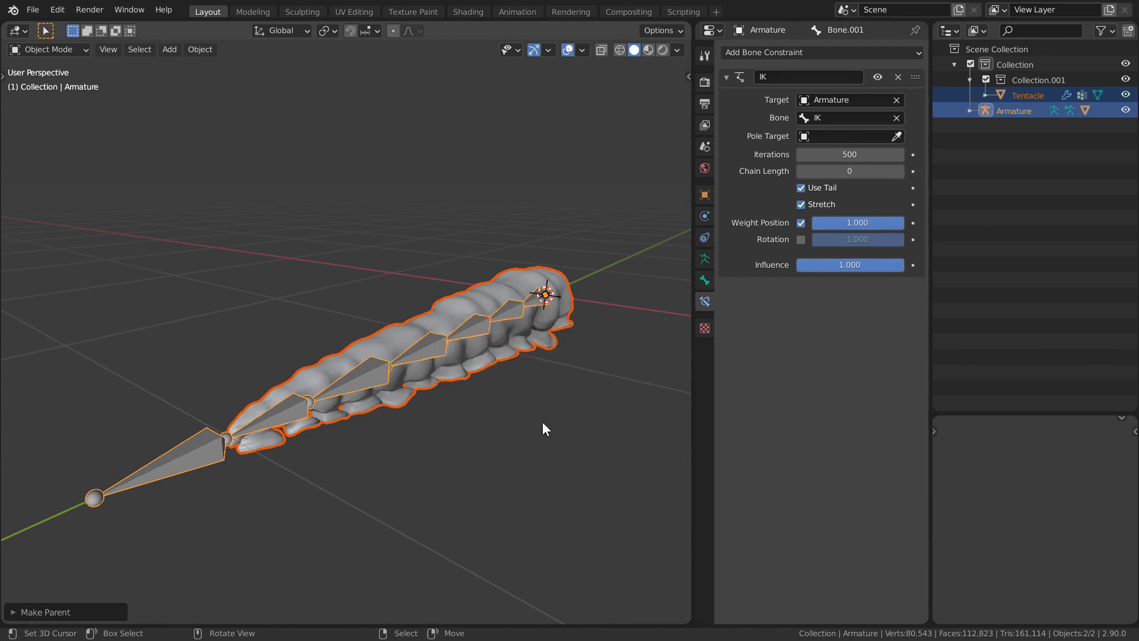
- Pose the armature in right side view by moving the IK bone up and back towards the base, curling the tentacle
right_click(198, 454)
key(ctrl+Tab)
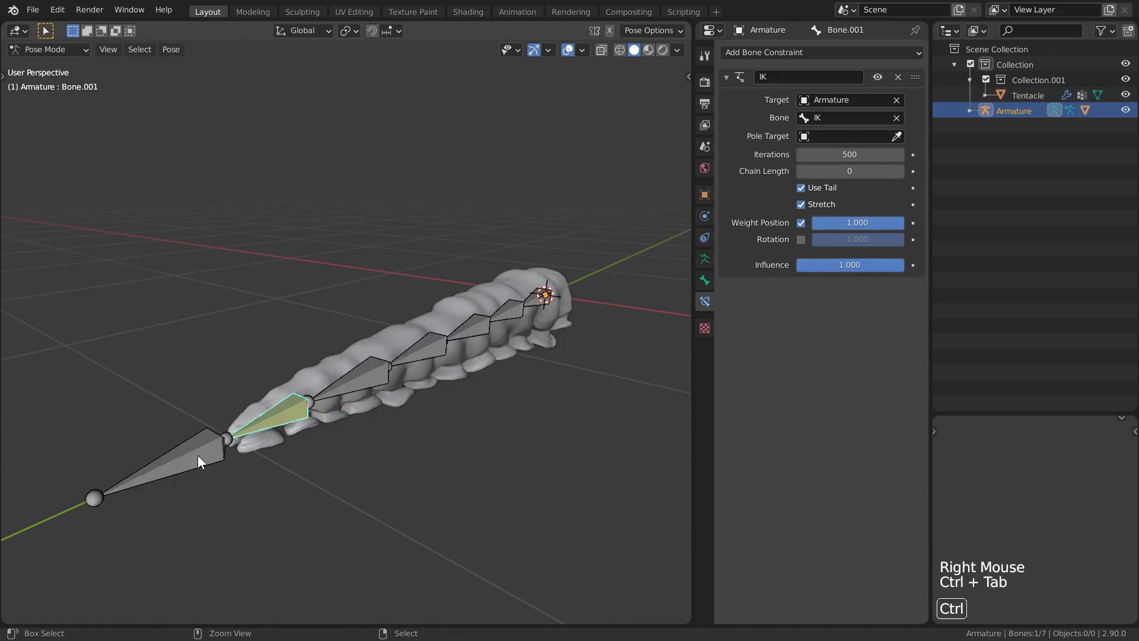
right_click(197, 455)
key(KP_3)
ctrl+middle_drag(247, 427, 331, 457)
key(g)
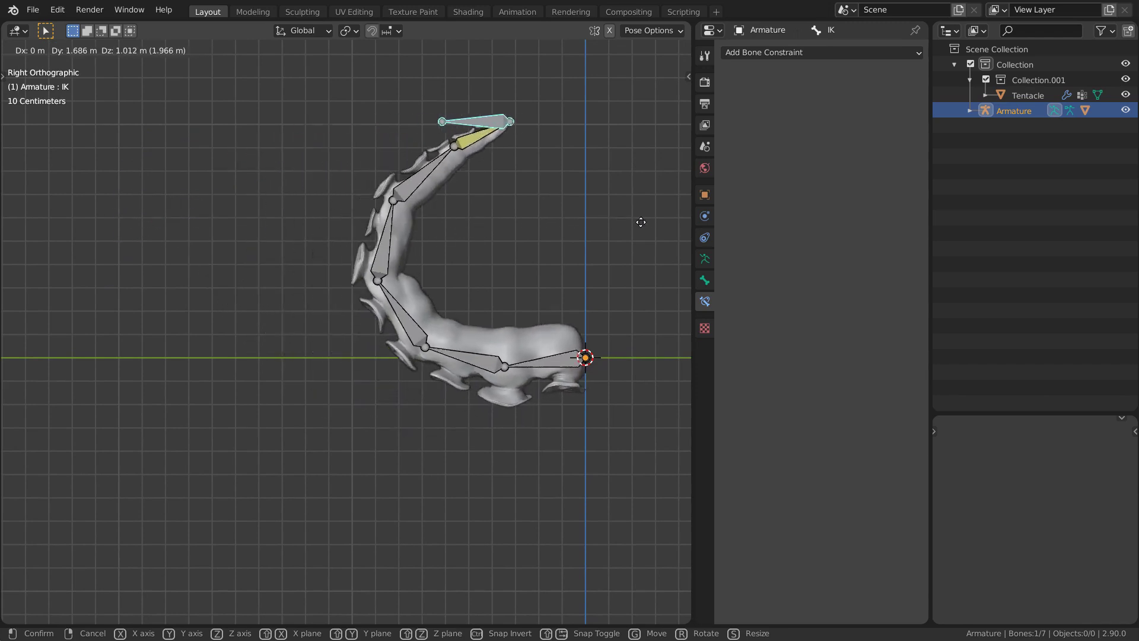
click(536, 212)
- Hide the viewport overlays and examine the curled tentacle from another angle
shift+middle_drag(536, 213, 421, 459)
key(shift+alt+z)
key(alt)
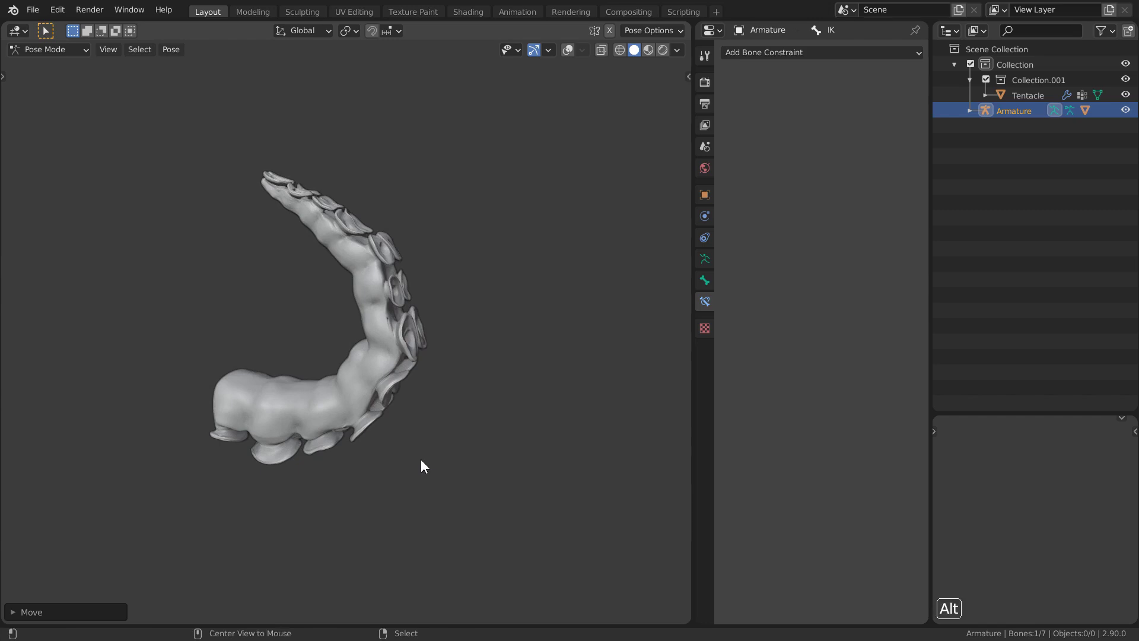
alt+middle_drag(421, 460, 422, 465)
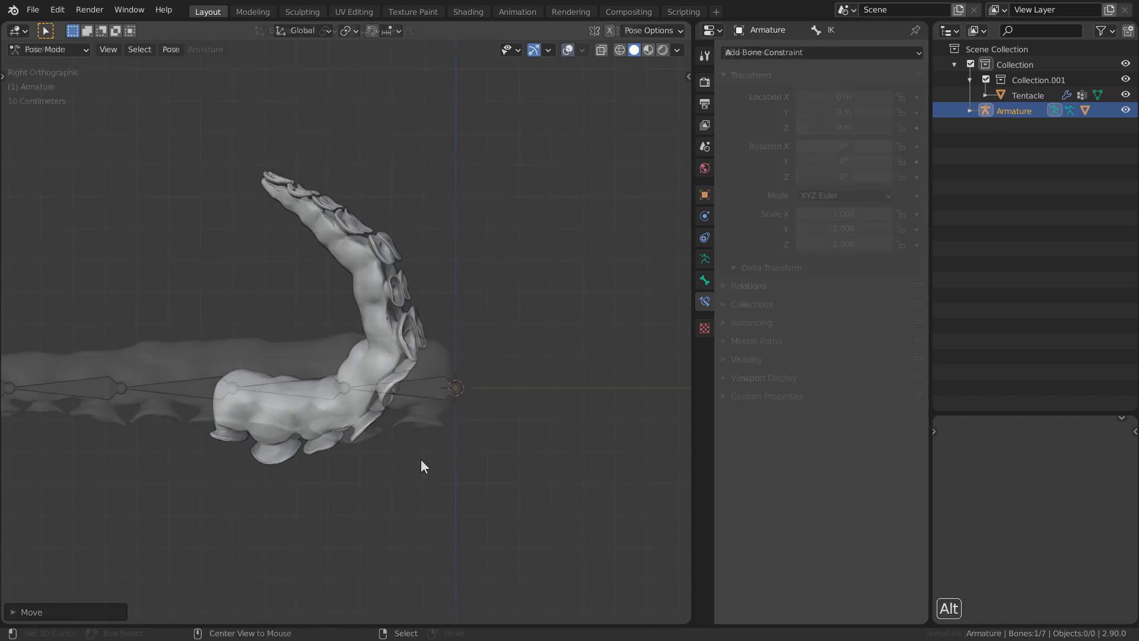
- In Edit Mode, add a bone at the tentacle's base and move its tip -0.7 m in Y and -1 m in Z, onto the chain
key(Tab)
middle_drag(524, 295, 524, 295)
key(KP_3)
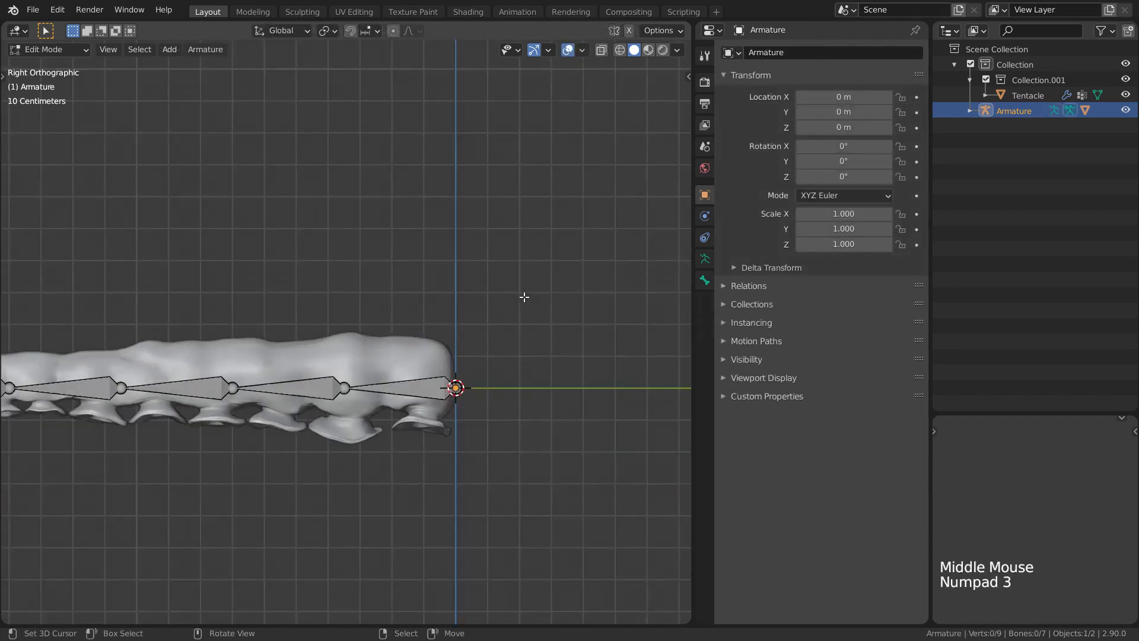
key(shift+a)
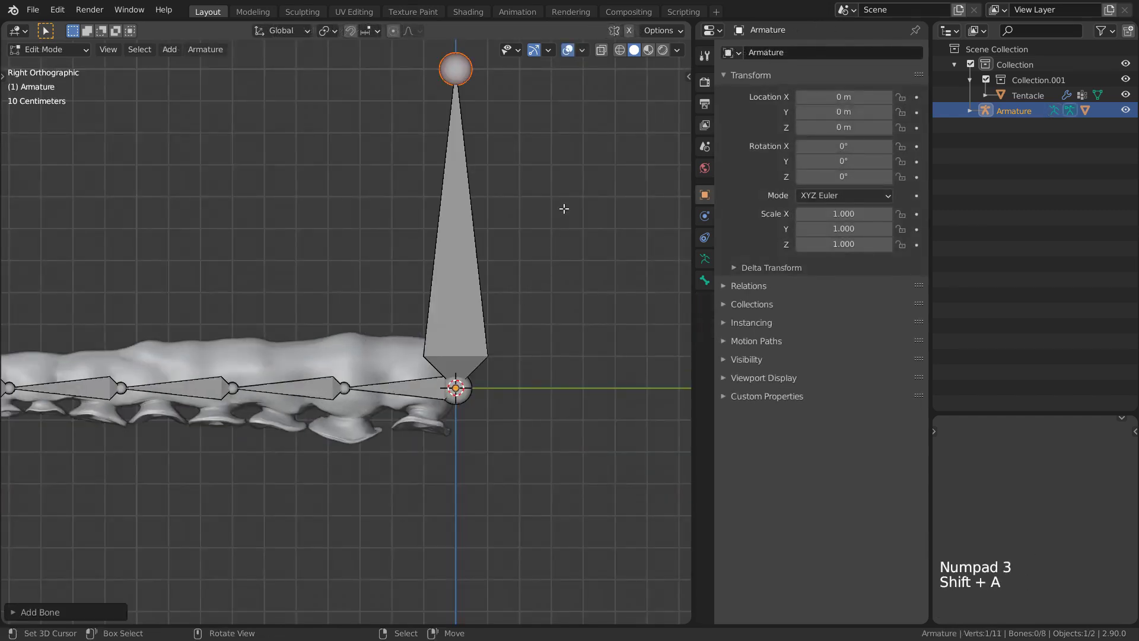
key(g)
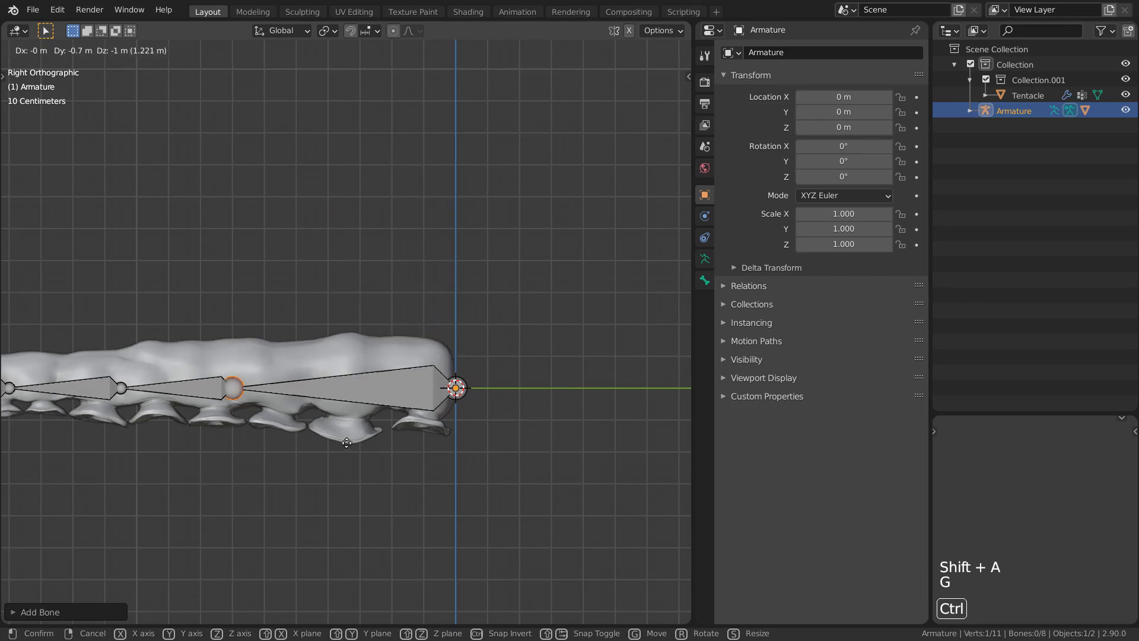
click(344, 449)
- Select the newly added bone at the base and rename it Rotation
middle_drag(429, 282, 393, 354)
right_click(385, 355)
key(g)
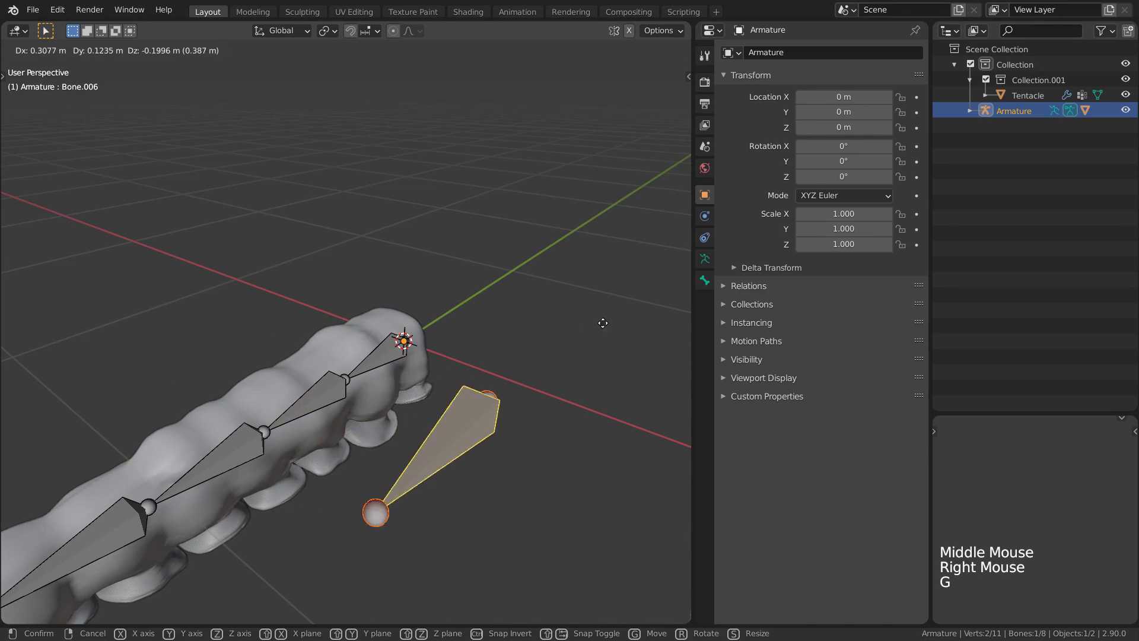
right_click(491, 194)
key(F2)
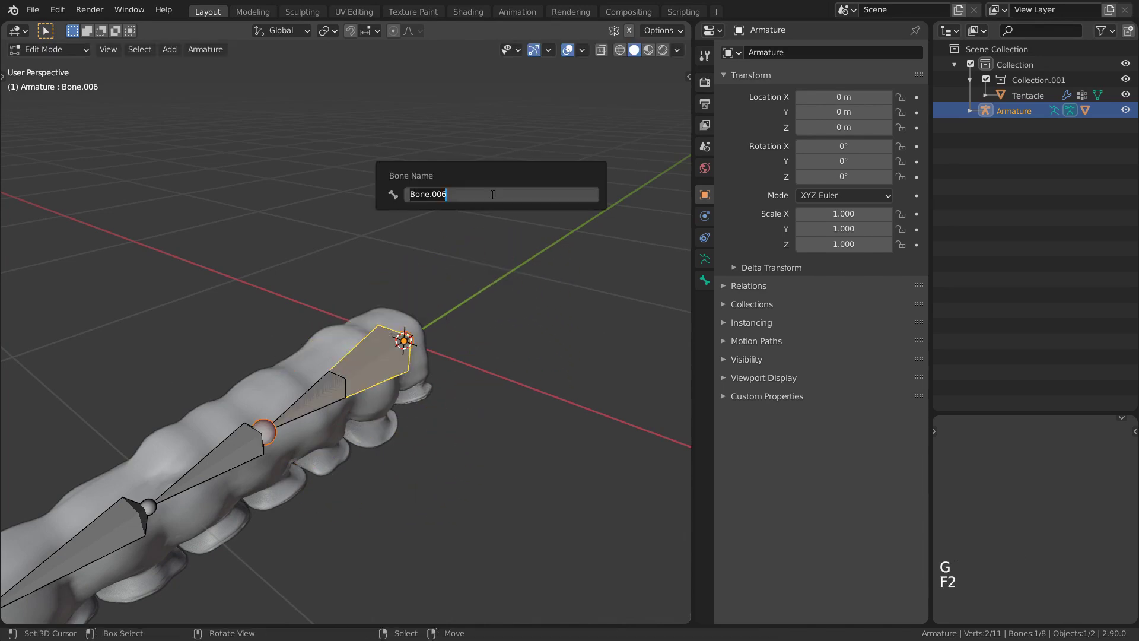
text(Rotation)
key(Return)
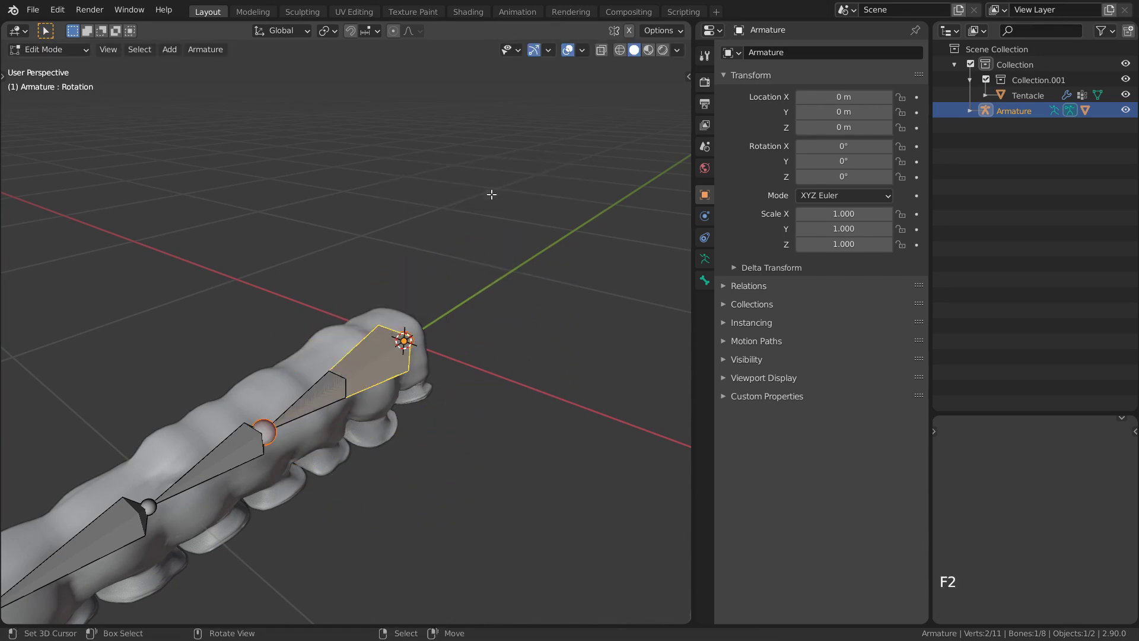
- Add a circle mesh in Object Mode and move it along X to -1 m, beside the tentacle's base
key(Tab)
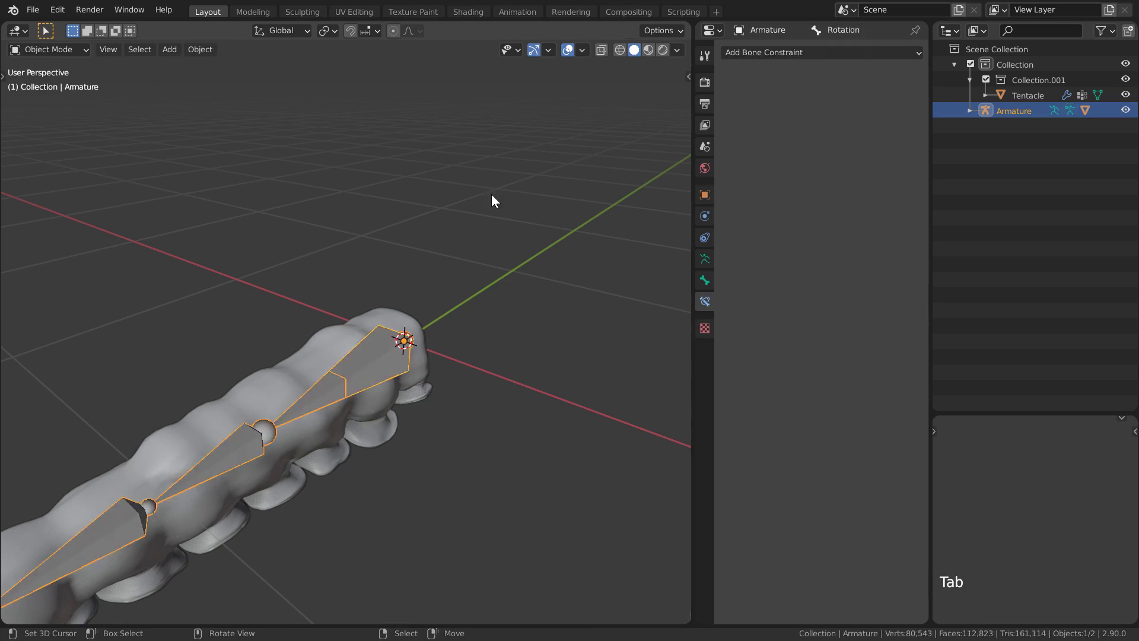
shift+middle_drag(495, 188, 500, 212)
key(shift+a)
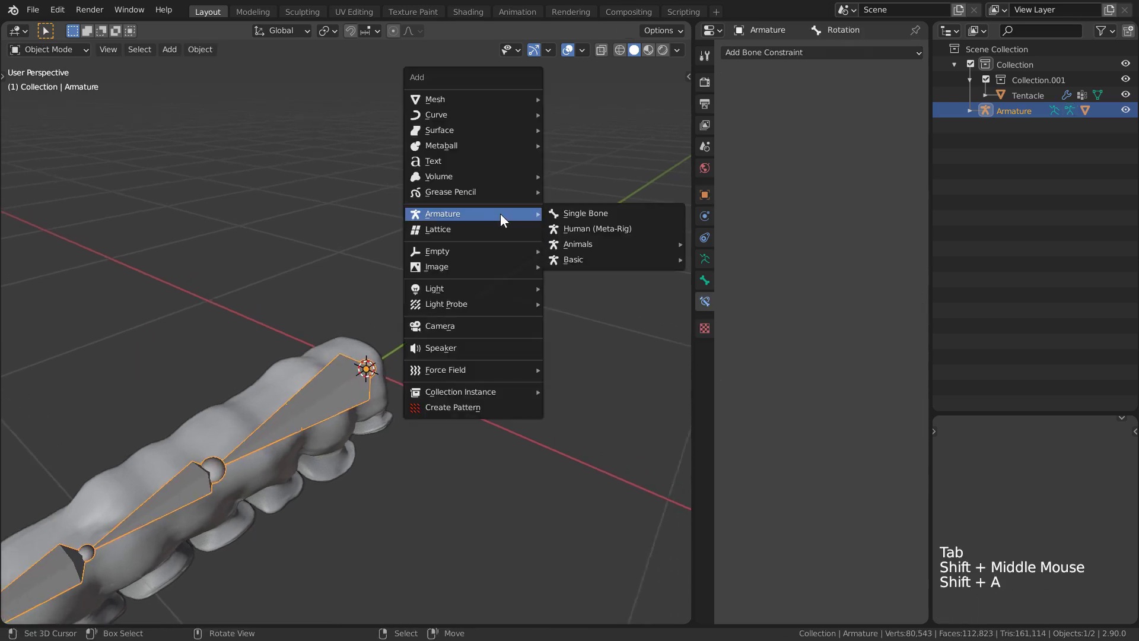
mouse_move(471, 97)
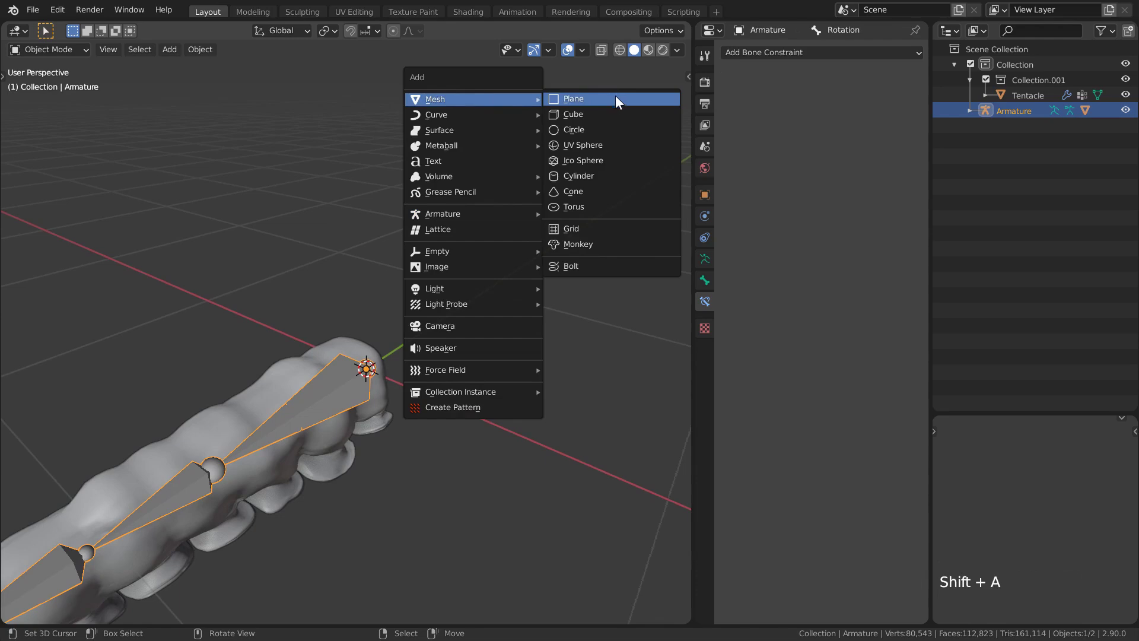
click(614, 127)
middle_drag(488, 245, 531, 382)
key(g)
key(x)
click(421, 355)
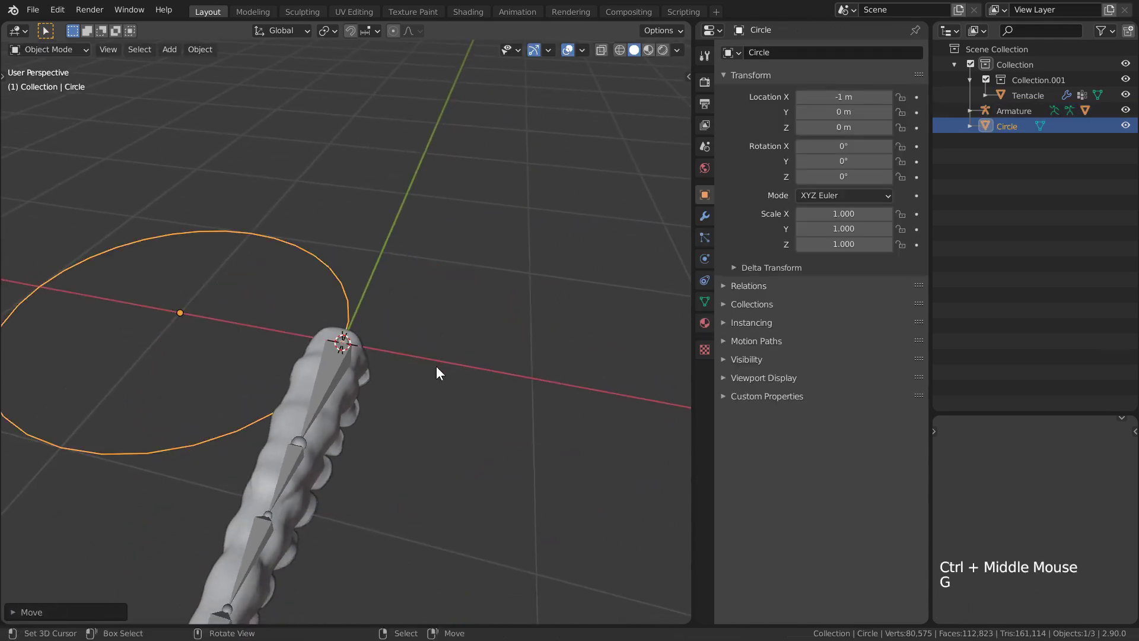
- Put the armature in Pose Mode and turn off Deform for the Rotation bone
middle_drag(437, 374, 355, 379)
right_click(355, 378)
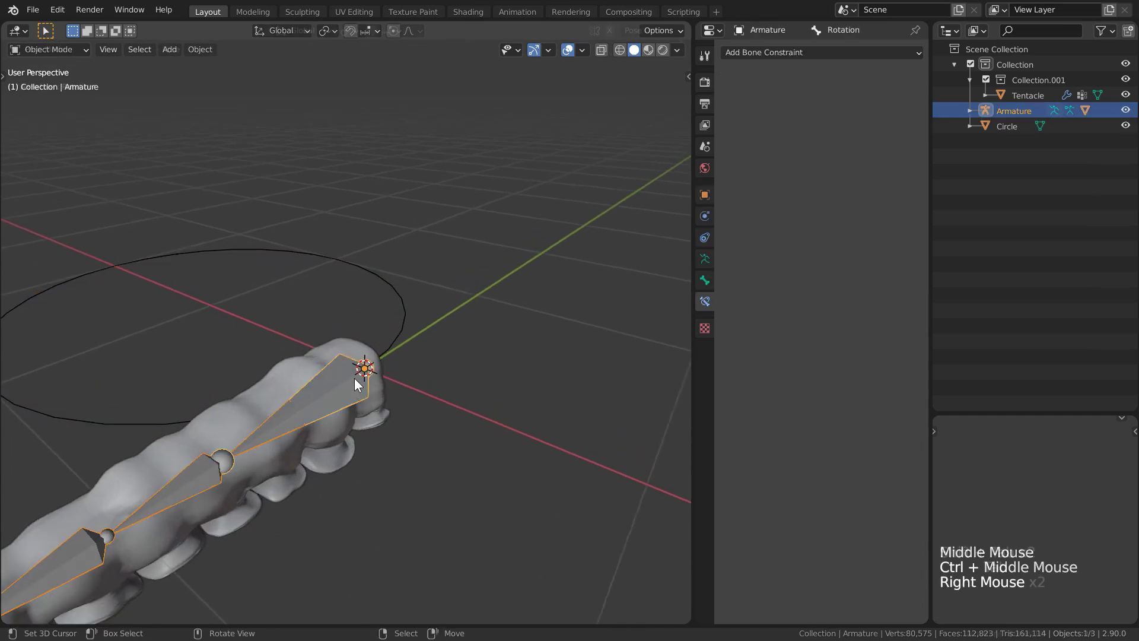
key(ctrl+Tab)
right_click(354, 379)
click(703, 276)
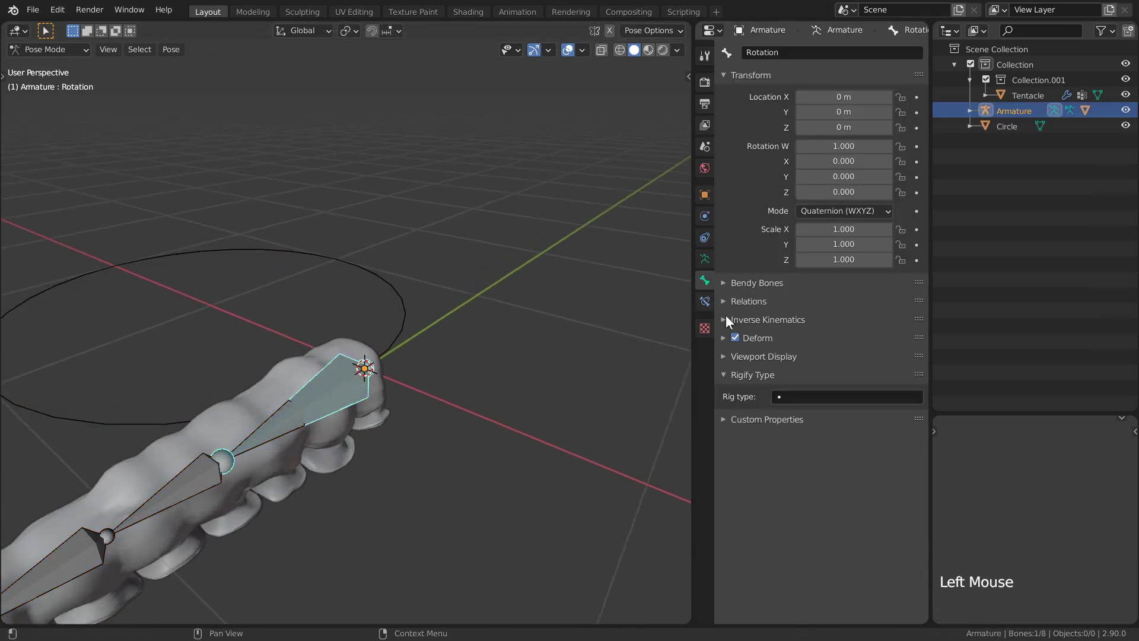
click(736, 337)
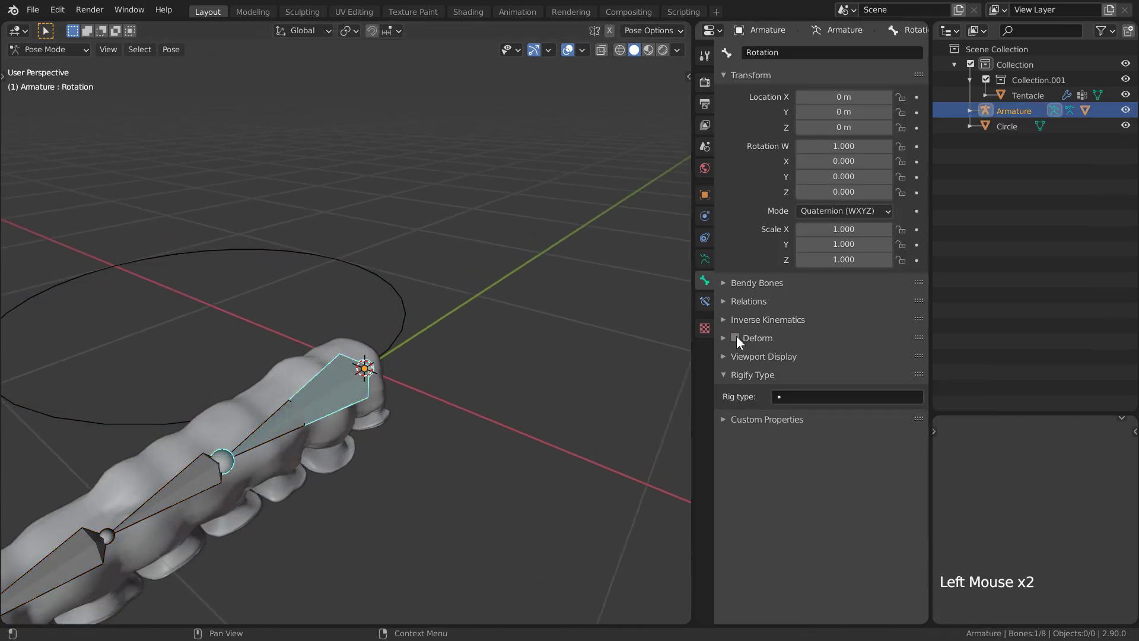
- Assign the Circle object as the Rotation bone's custom shape
click(767, 355)
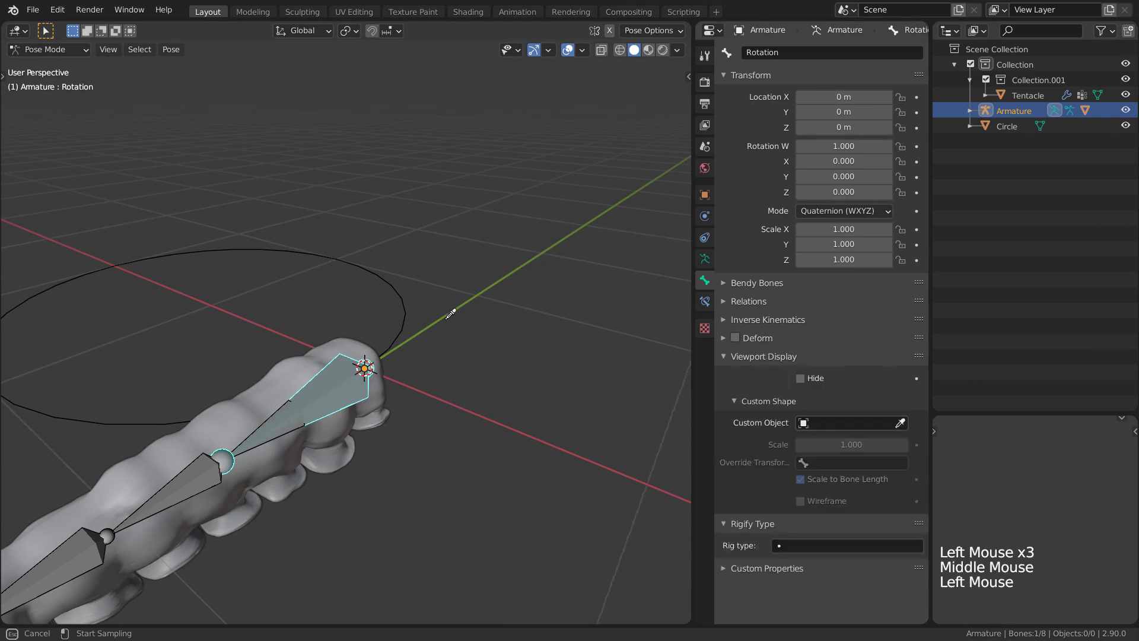
click(412, 293)
mouse_move(404, 298)
middle_down()
mouse_move(333, 297)
mouse_move(436, 273)
middle_up()
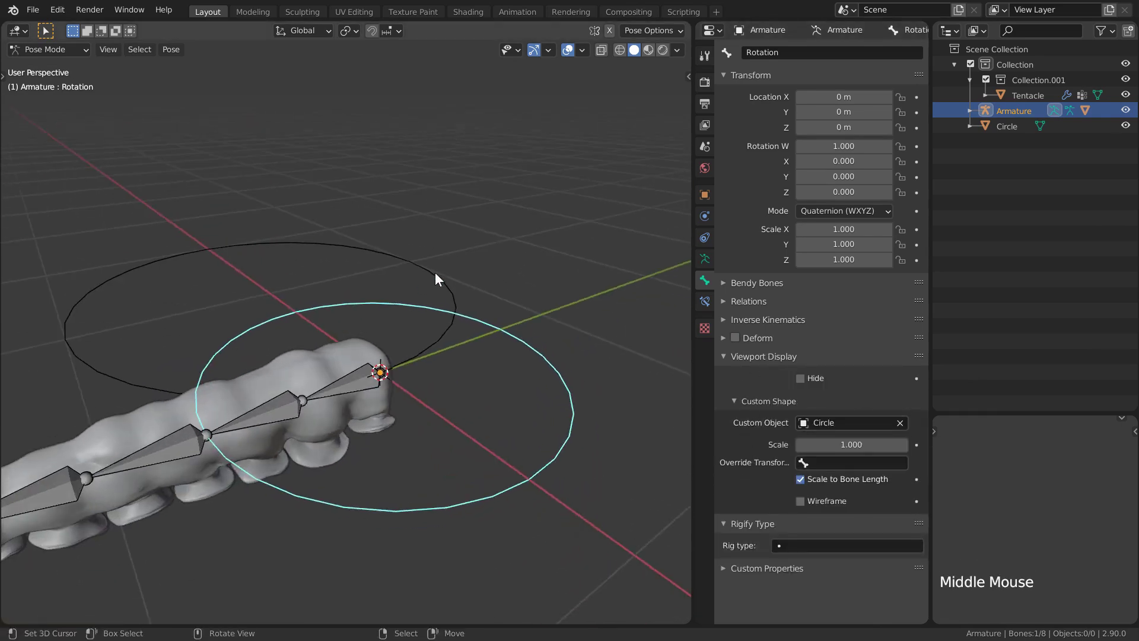
- Rotate all the circle's vertices 90° about X in Edit Mode so the bone's ring stands upright
key(ctrl+Tab)
right_click(432, 272)
key(Tab)
text(r)
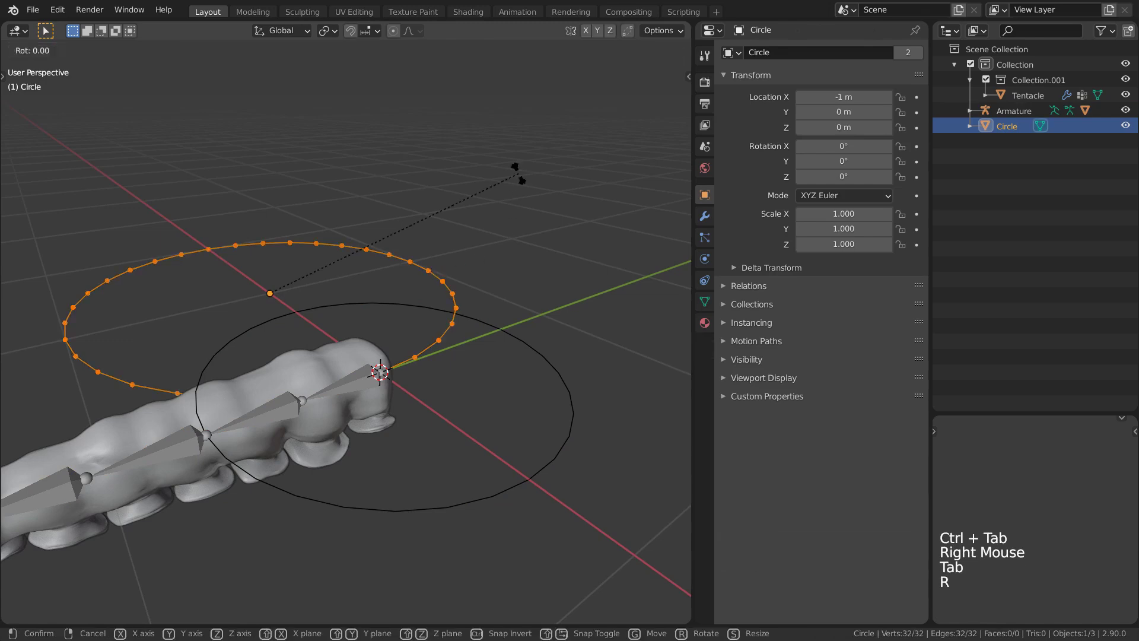
text(x90)
key(Return)
- Scale down the circle's vertices until the ring fits loosely around the tentacle's base, and return to Object Mode
key(s)
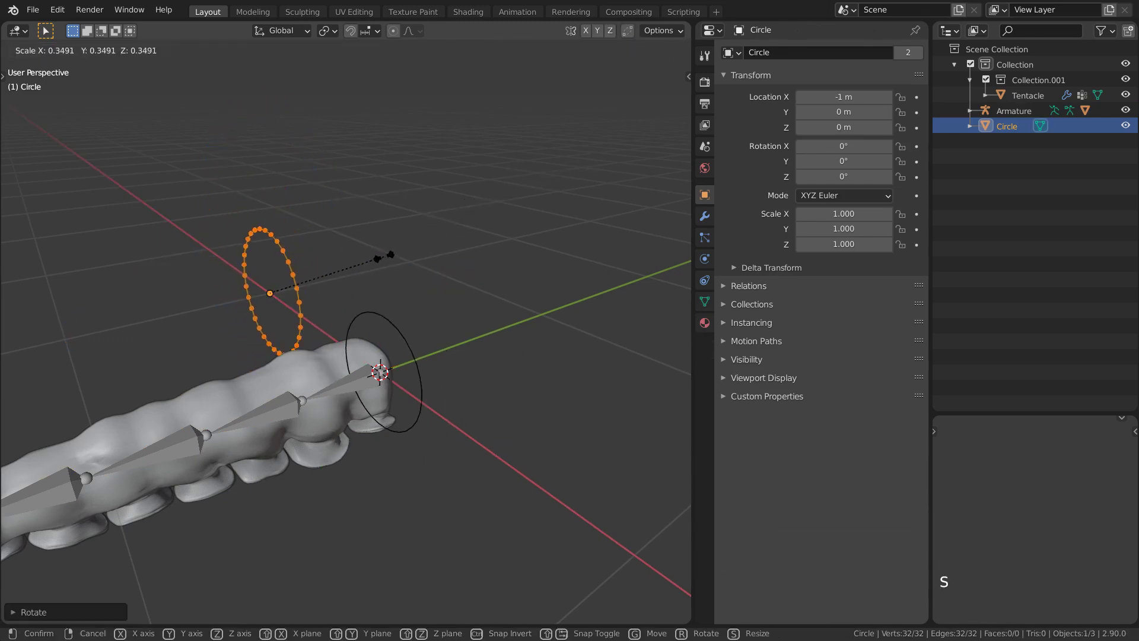
right_click(424, 245)
middle_drag(425, 245, 504, 285)
key(s)
click(409, 285)
middle_drag(410, 284, 246, 259)
key(Tab)
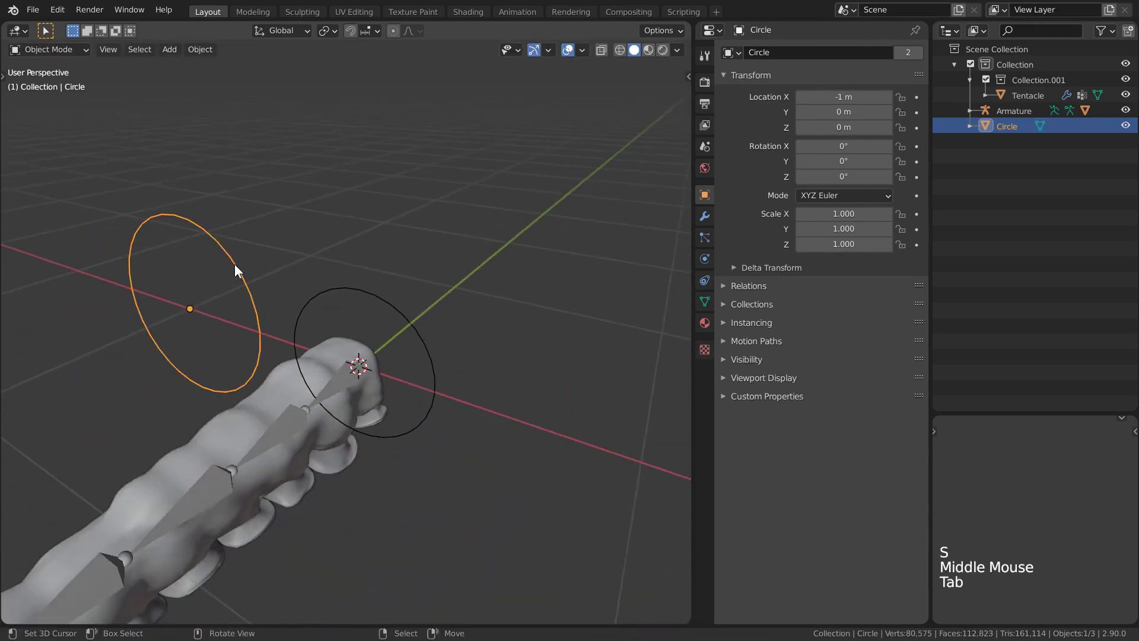
- Hide the Circle object and put the armature back in Pose Mode
key(h)
right_click(400, 307)
middle_drag(400, 307, 446, 298)
key(ctrl+Tab)
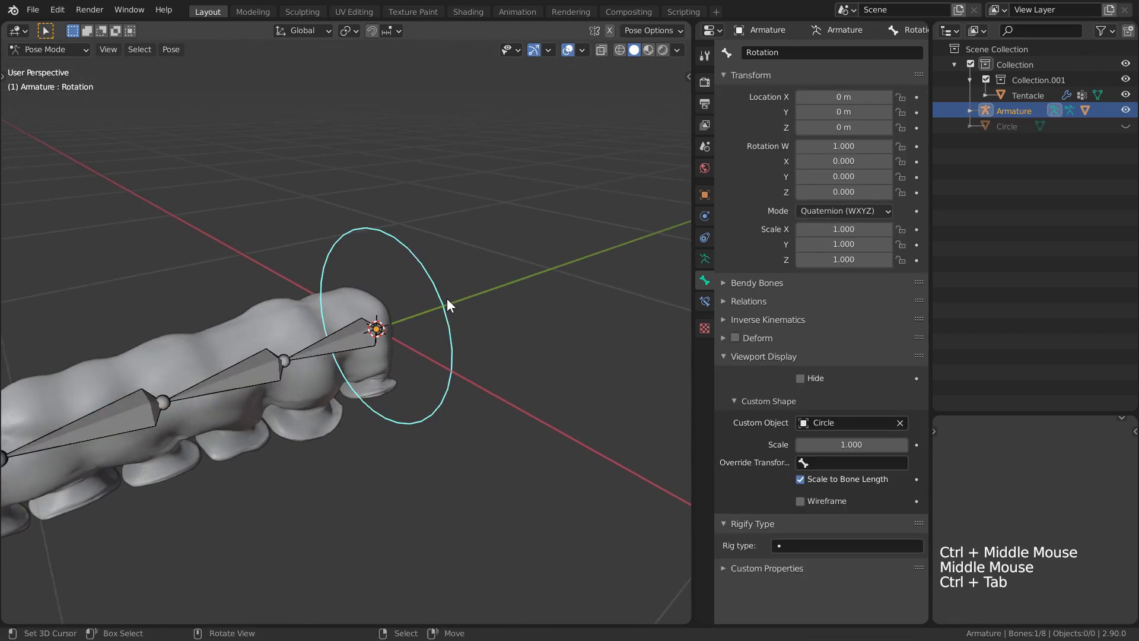
- Add a Copy Rotation constraint to the chain's base bone, targeting the Rotation bone of the Armature
right_click(353, 332)
click(705, 301)
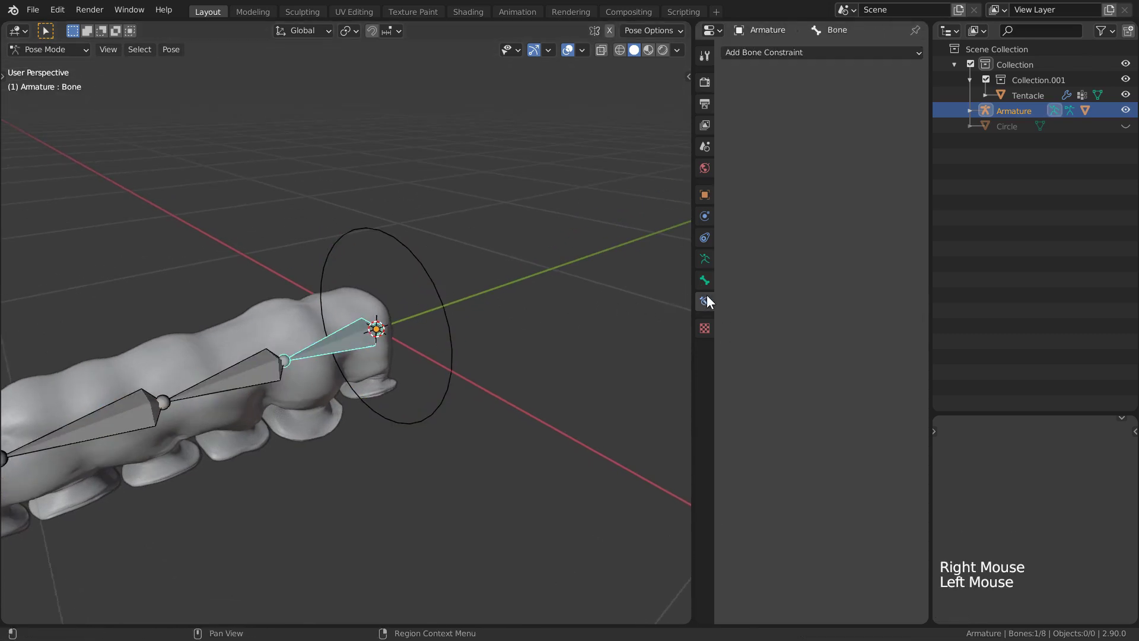
click(809, 52)
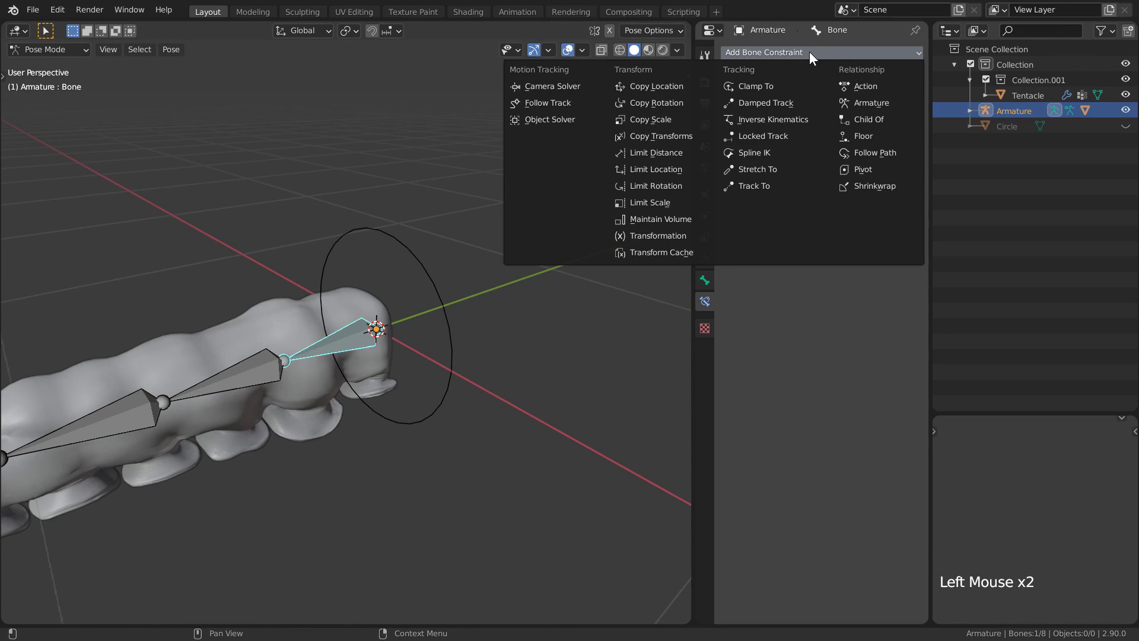
click(671, 104)
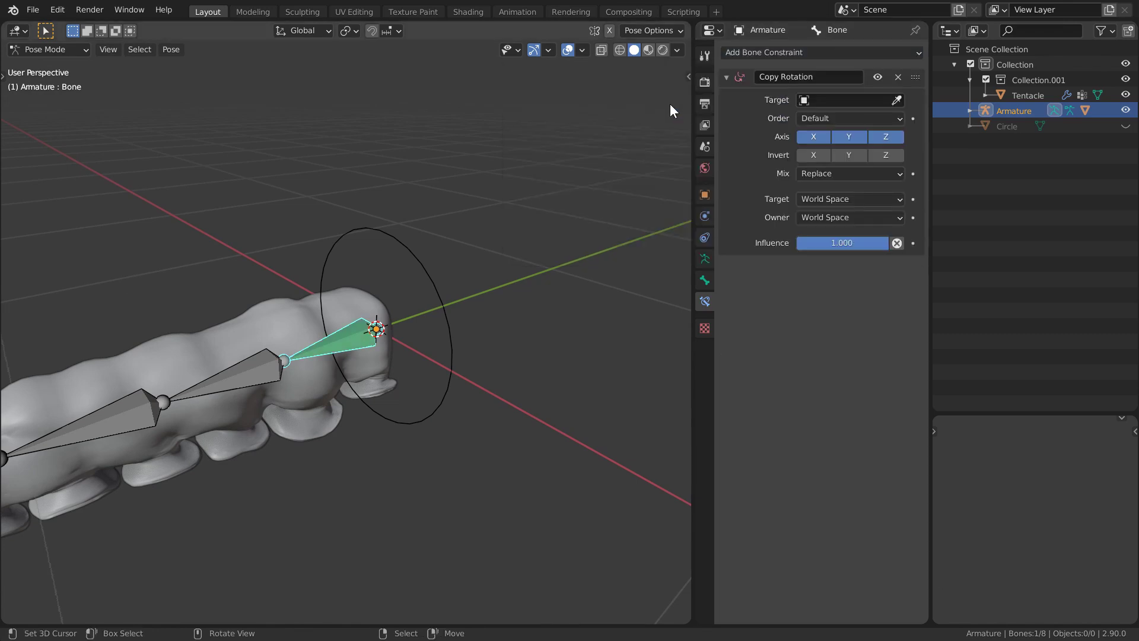
click(860, 99)
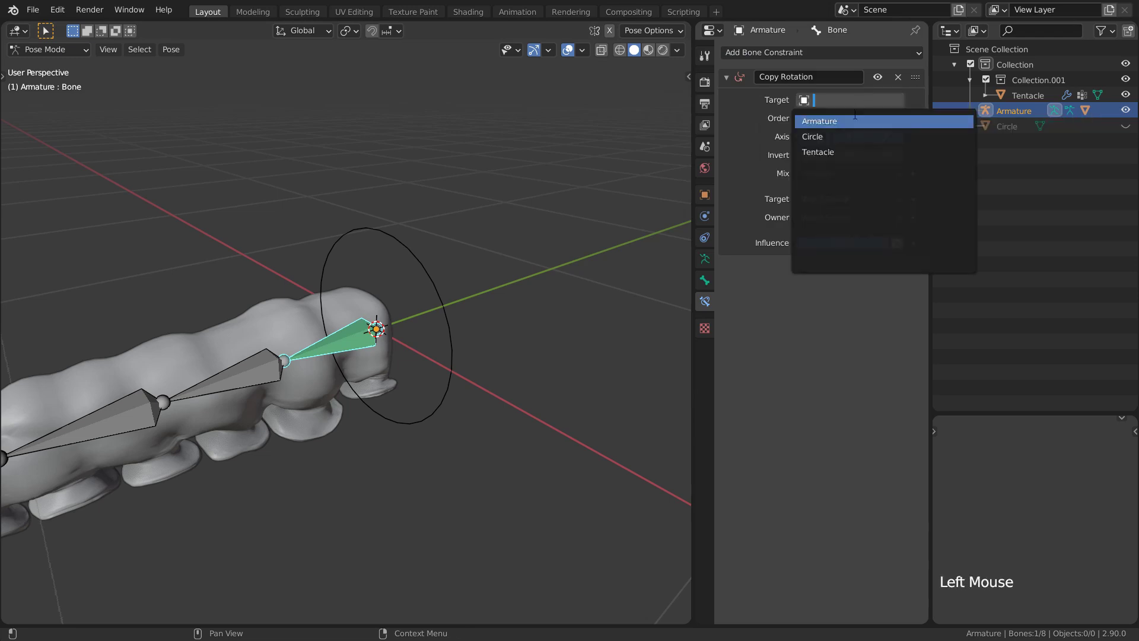
click(852, 121)
click(835, 119)
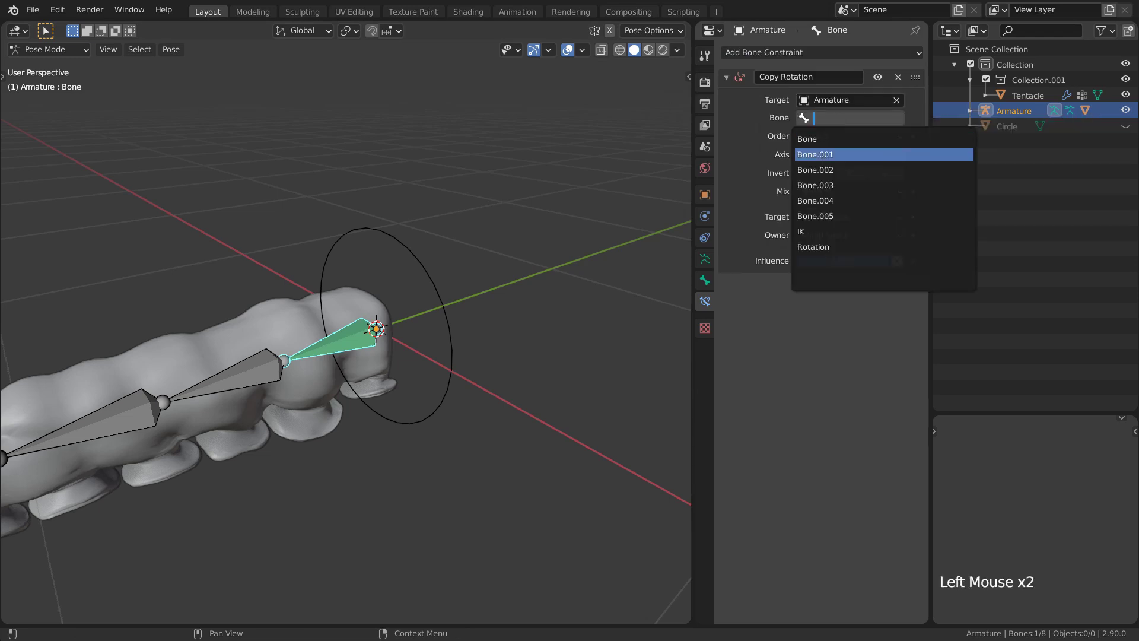
click(817, 246)
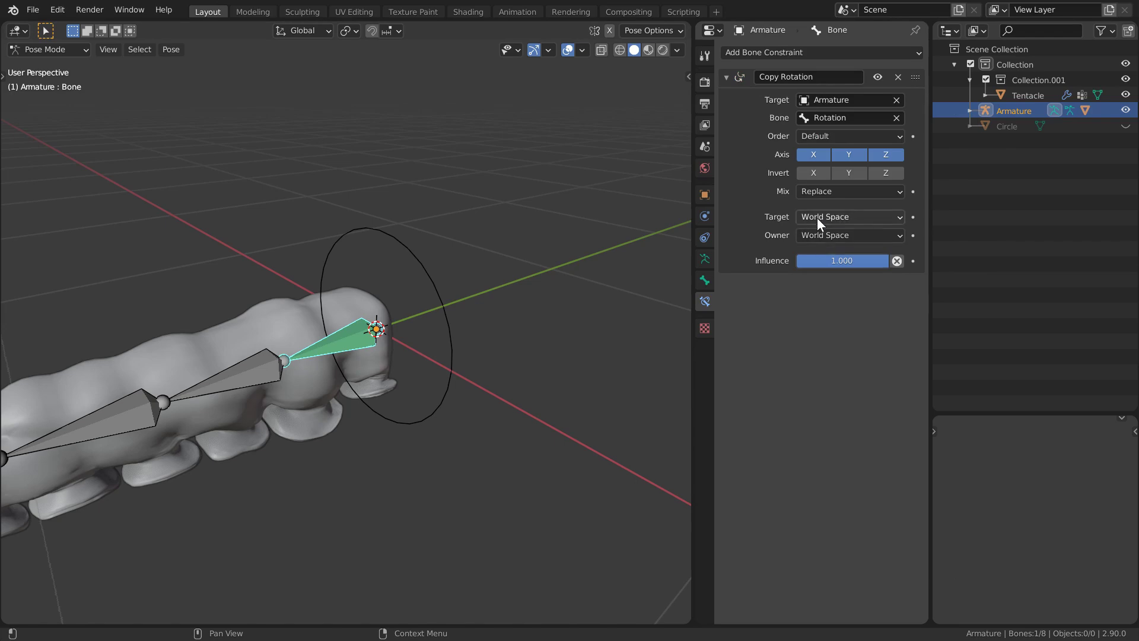
- Set both the target and owner spaces of the Copy Rotation constraint to Local Space
click(817, 217)
click(826, 277)
click(825, 236)
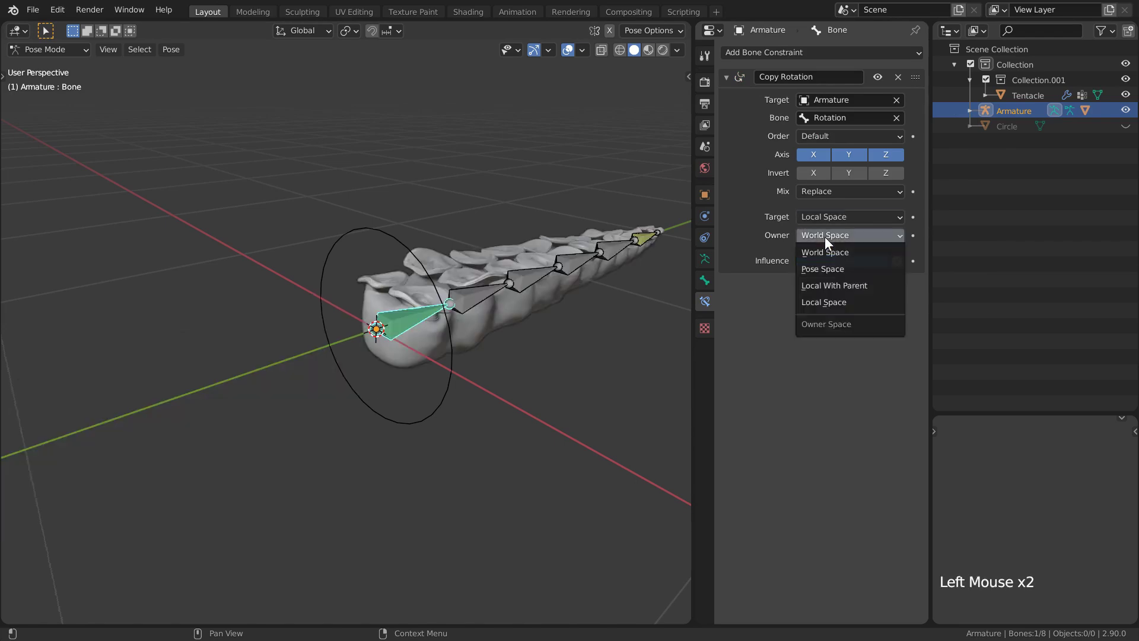
click(825, 302)
- In right side view, move the IK bone up and towards the base to curl the tentacle
key(KP_3)
scroll(344, 332, up, 2)
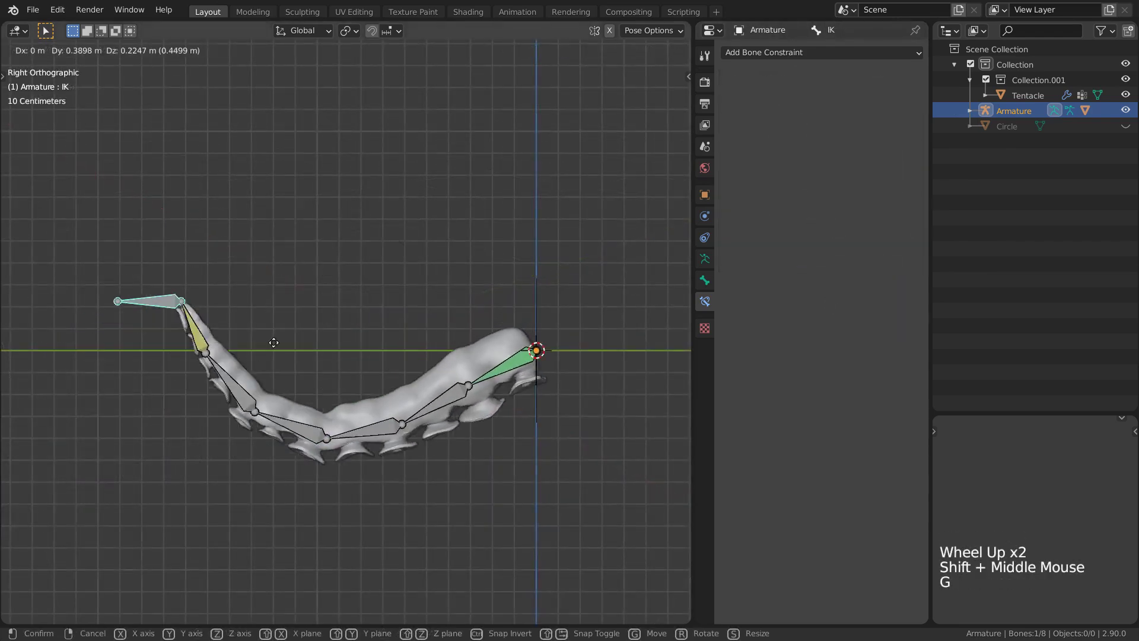
middle_drag(497, 230, 498, 356)
scroll(493, 376, up, 2)
- Test the Rotation bone by turning it about the global Y, X and Z axes with the viewport overlays hidden
right_click(496, 357)
key(r)
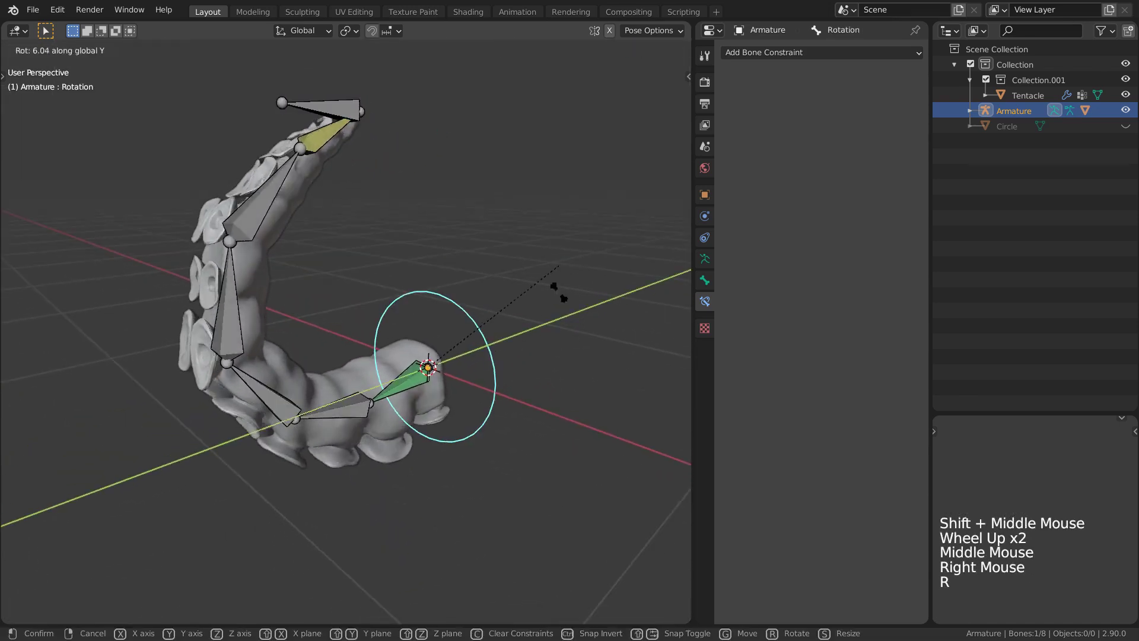
right_click(493, 182)
key(shift+alt+z)
key(r)
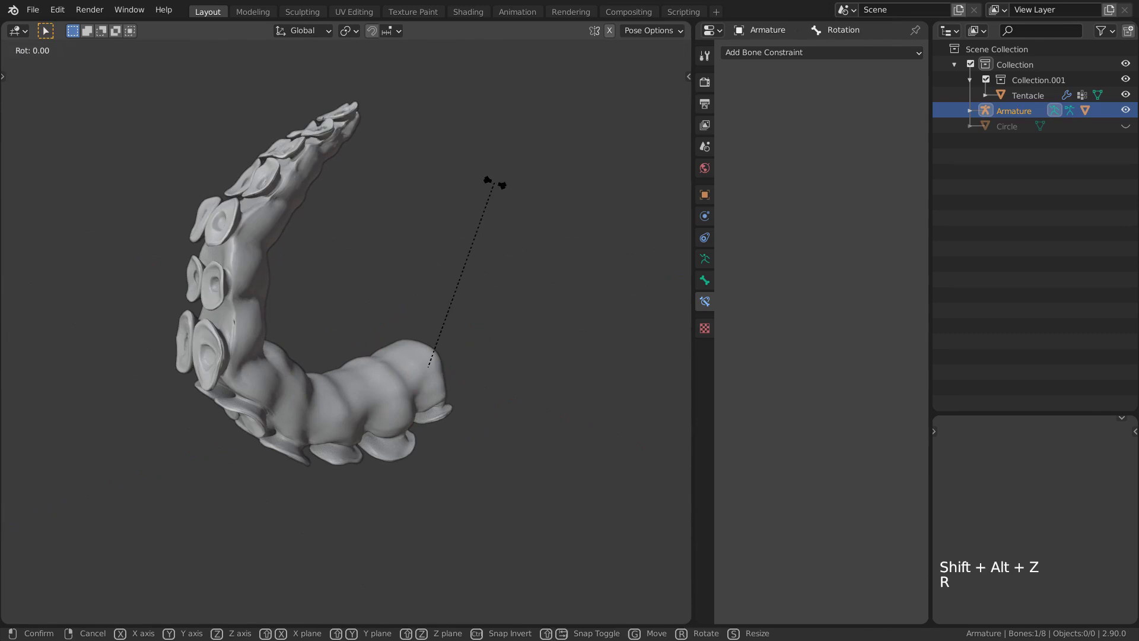
key(y)
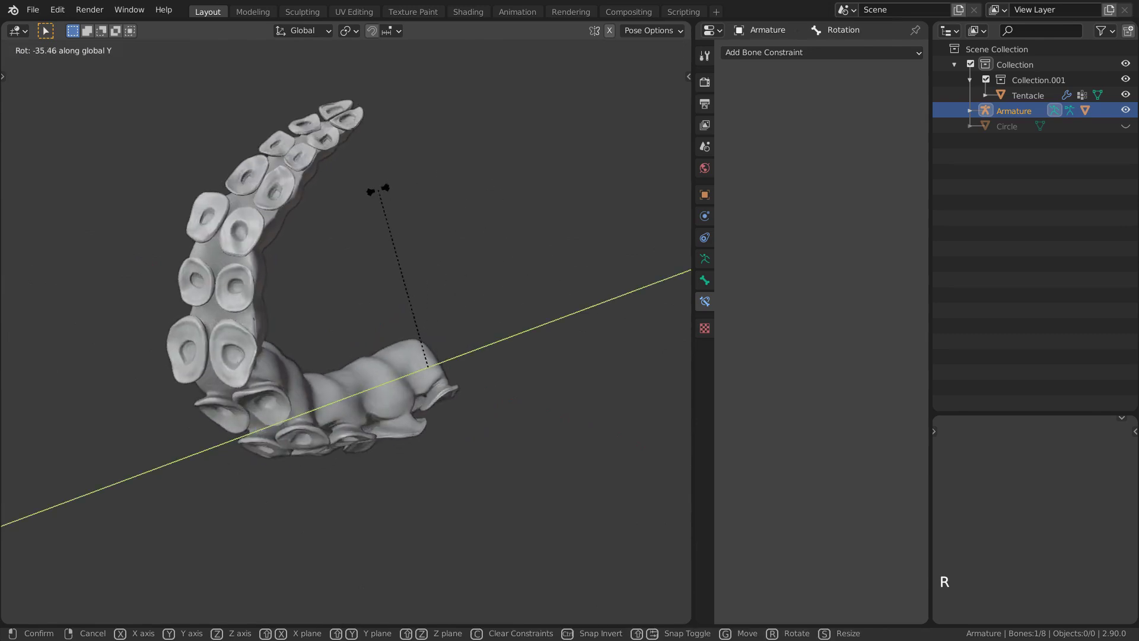
key(x)
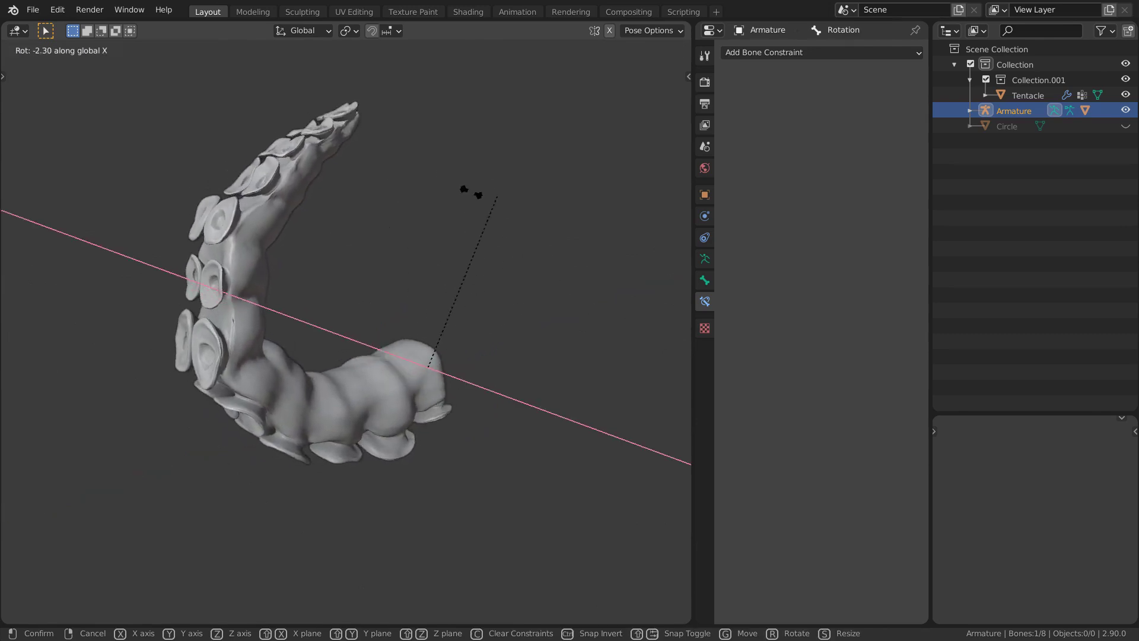
key(z)
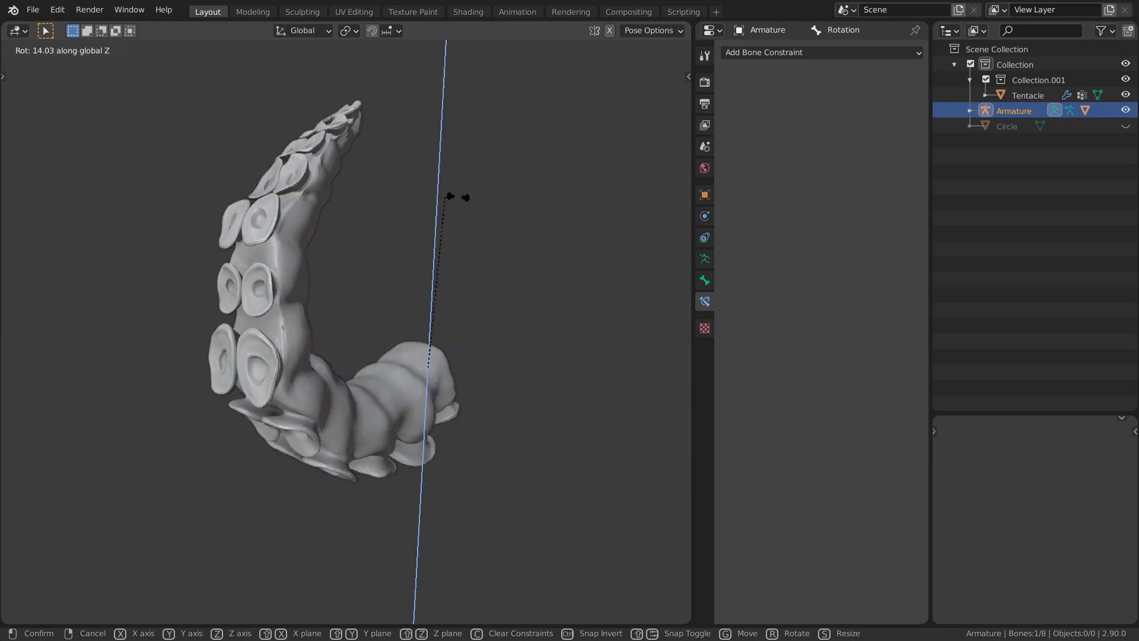
click(458, 197)
key(shift+alt+z)
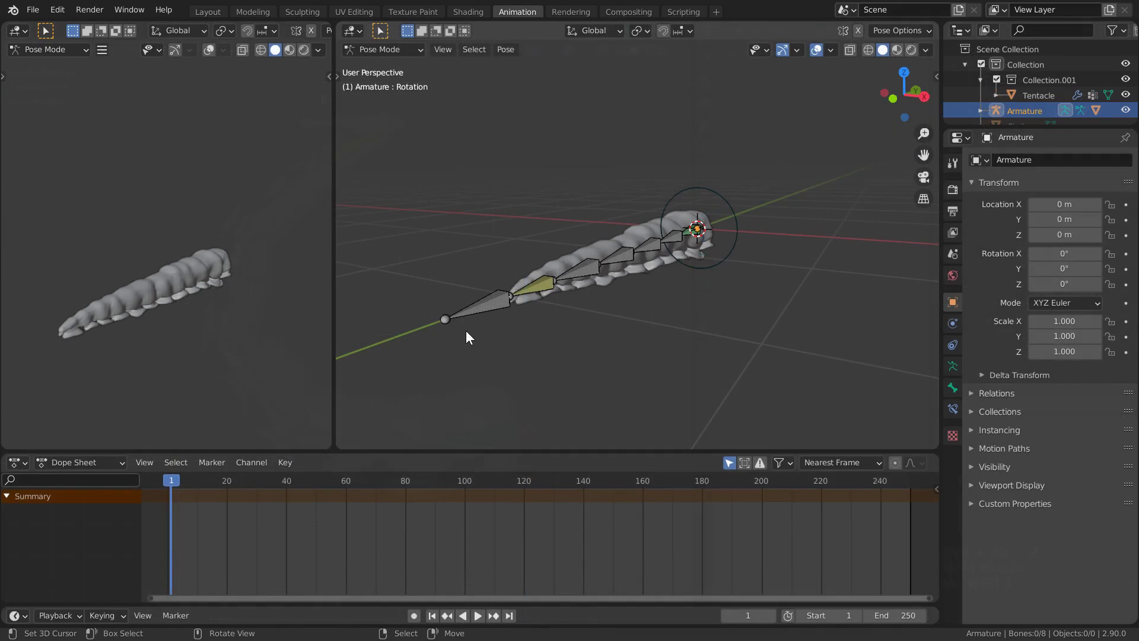
- In the Animation workspace, move the IK bone up and towards negative X so the tentacle lifts sideways
click(475, 308)
middle_drag(479, 313, 629, 337)
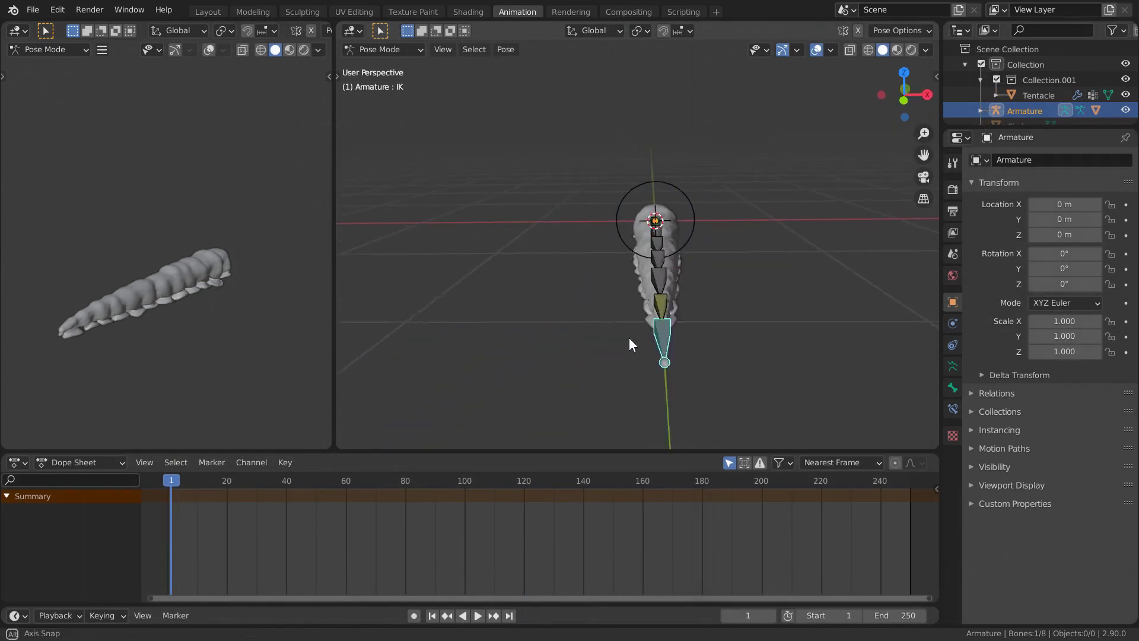
key(g)
click(486, 198)
middle_drag(487, 198, 546, 244)
key(g)
click(593, 214)
key(g)
click(711, 252)
- Insert a Location keyframe for the IK bone at frame 1 and set the scene's end frame to 60
key(i)
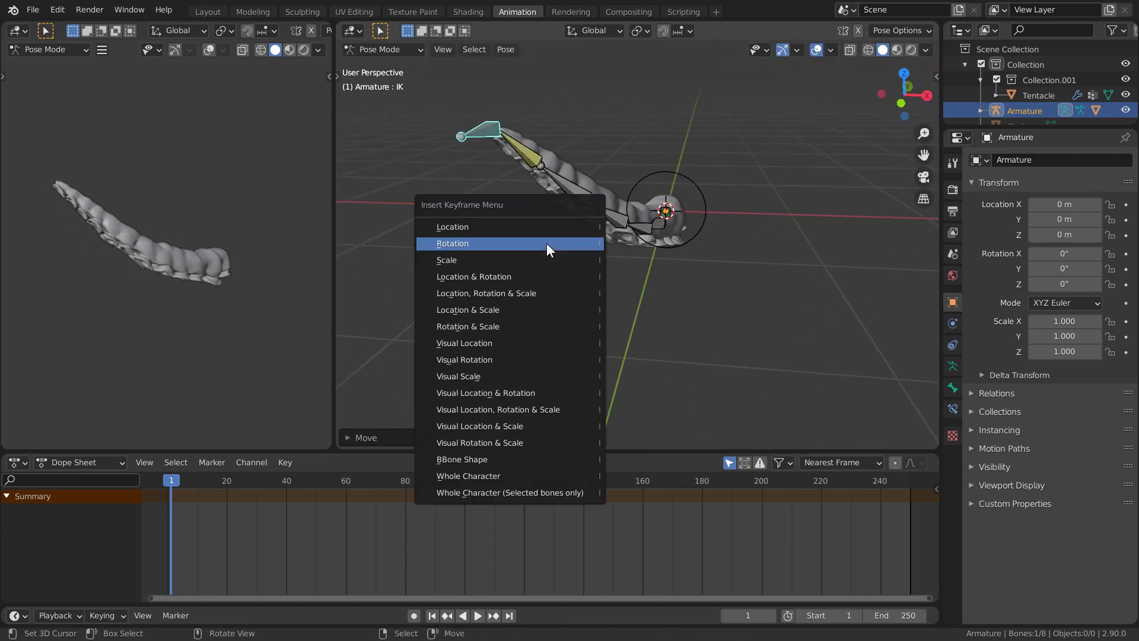
click(539, 227)
click(346, 522)
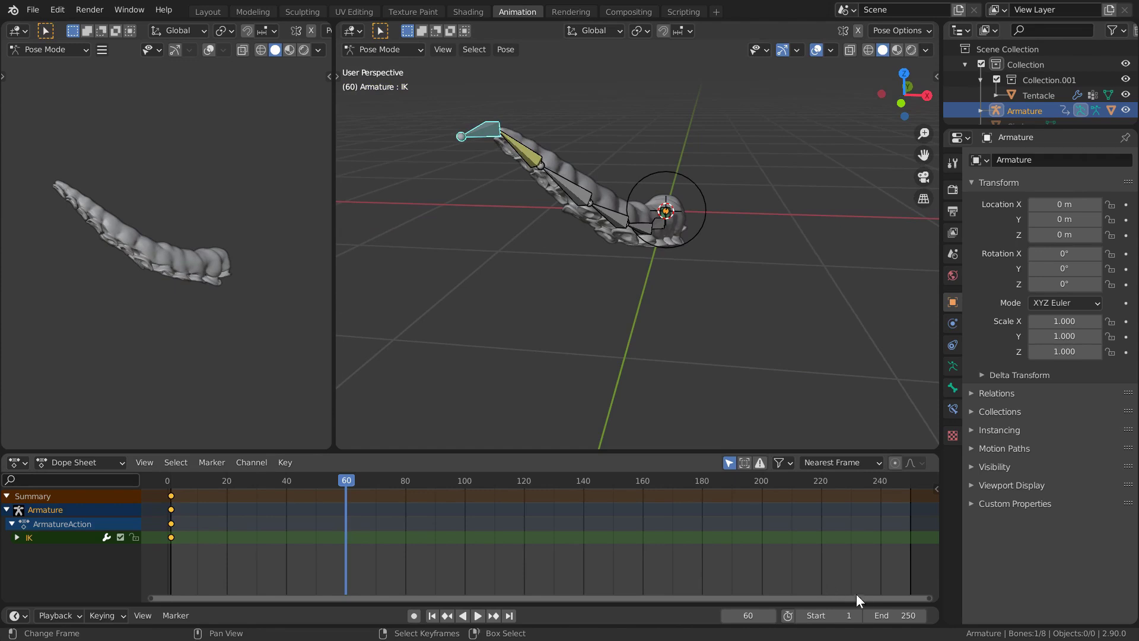
click(882, 615)
text(60)
key(Return)
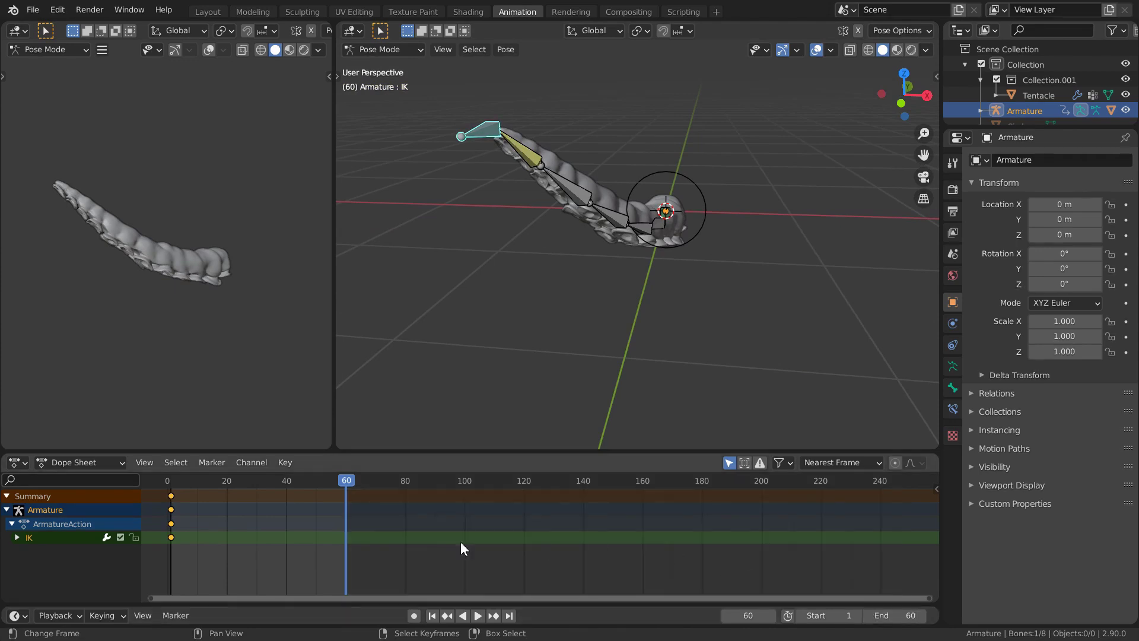
- At frame 60, move the IK bone down and towards positive X, and insert a Location keyframe for it
ctrl+middle_drag(460, 546, 614, 505)
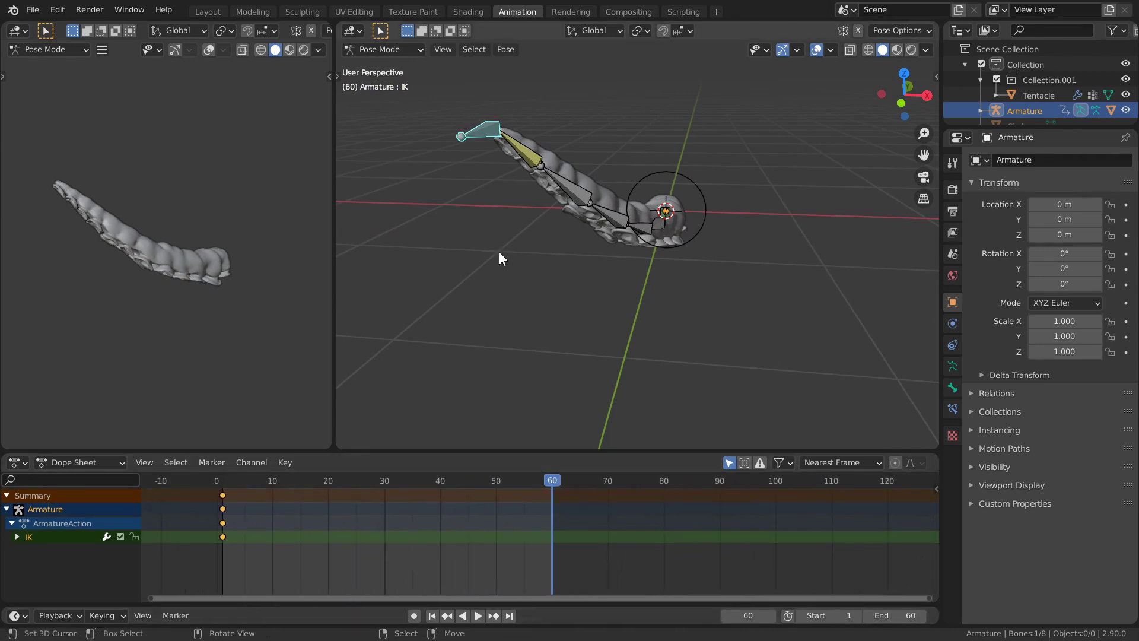
key(g)
click(757, 330)
middle_drag(758, 331, 636, 338)
key(i)
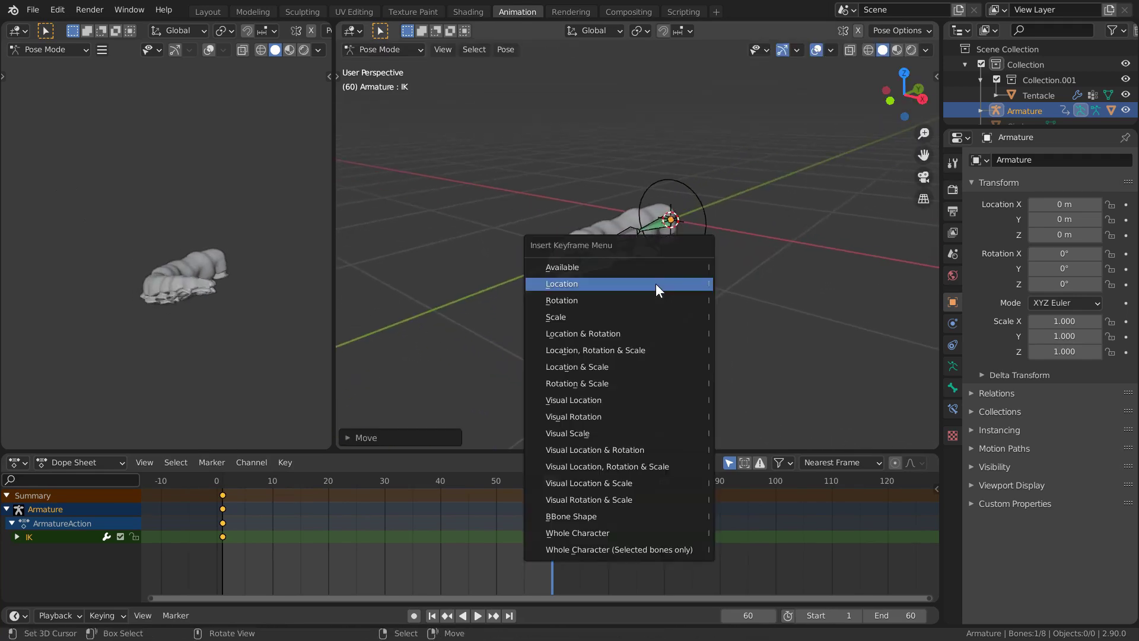
click(654, 284)
- Play back and scrub the IK bone's animation, ending at frame 1
key(space)
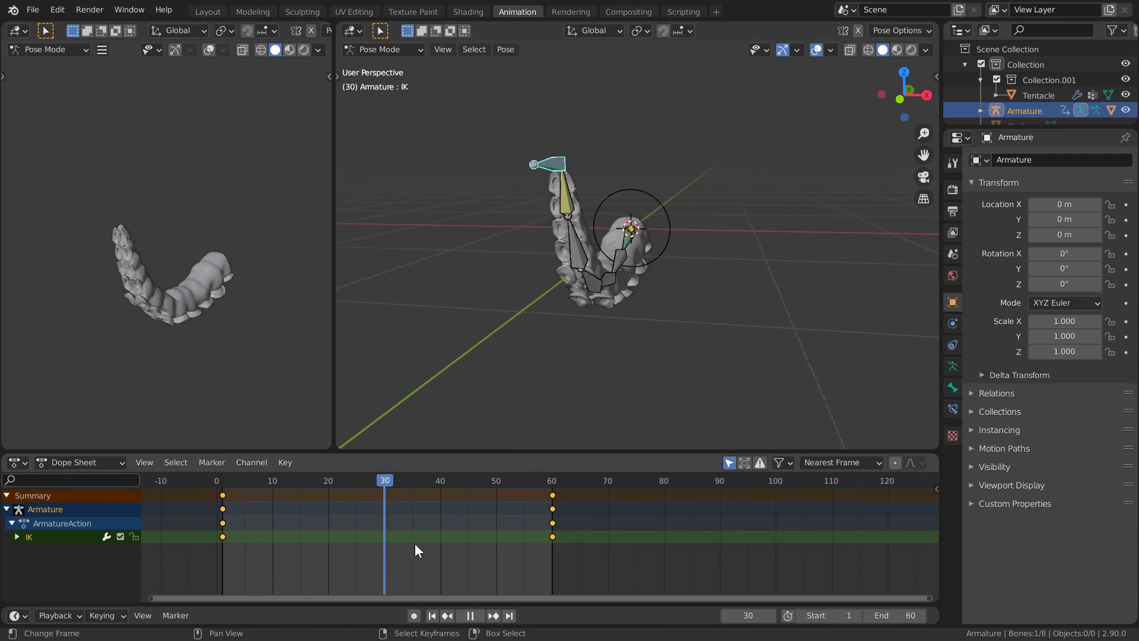
drag(487, 545, 224, 557)
key(space)
- At frame 1, turn the circular Rotation bone about the global X and Y axes and insert a Rotation keyframe
middle_drag(415, 368, 557, 297)
click(648, 291)
key(r)
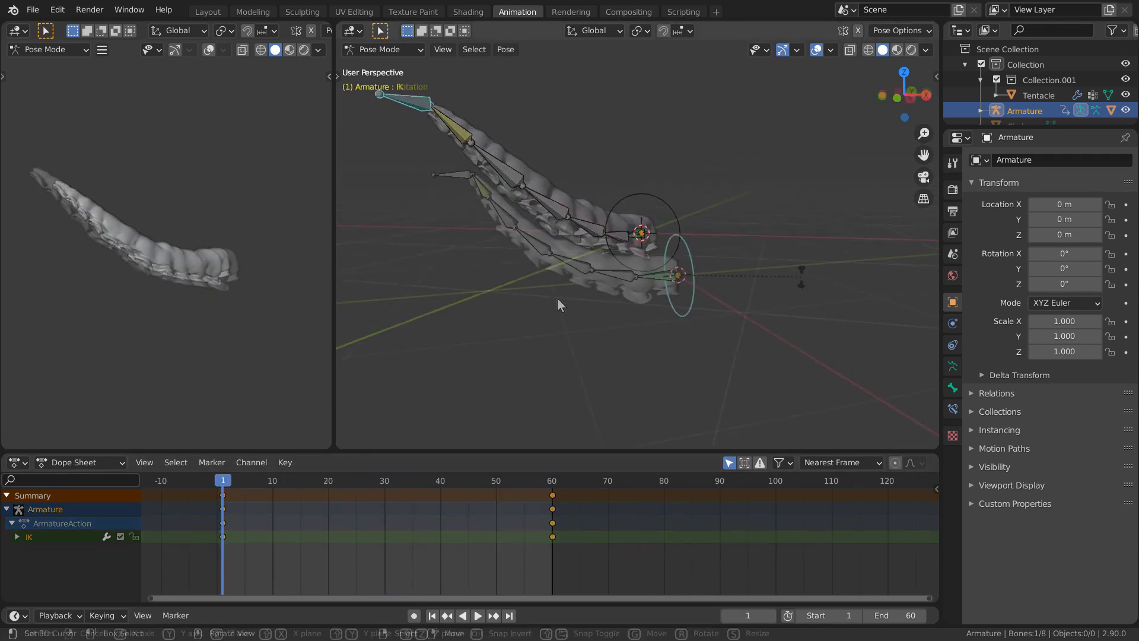
key(x)
click(710, 346)
middle_drag(710, 347, 788, 322)
key(r)
key(x)
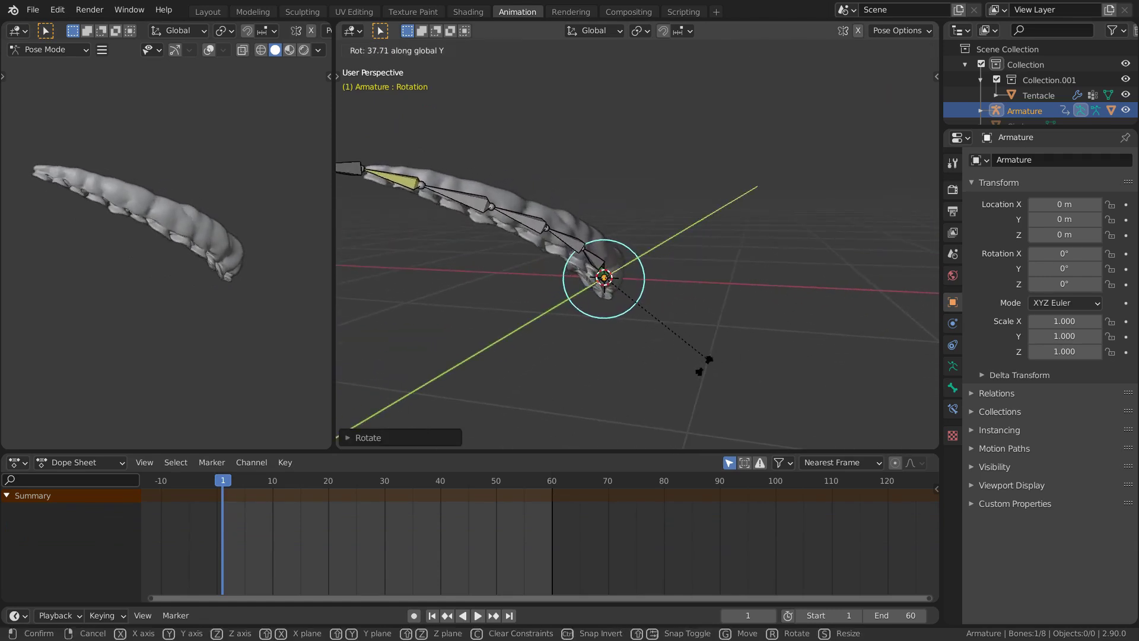
click(700, 368)
middle_drag(700, 367, 773, 251)
key(i)
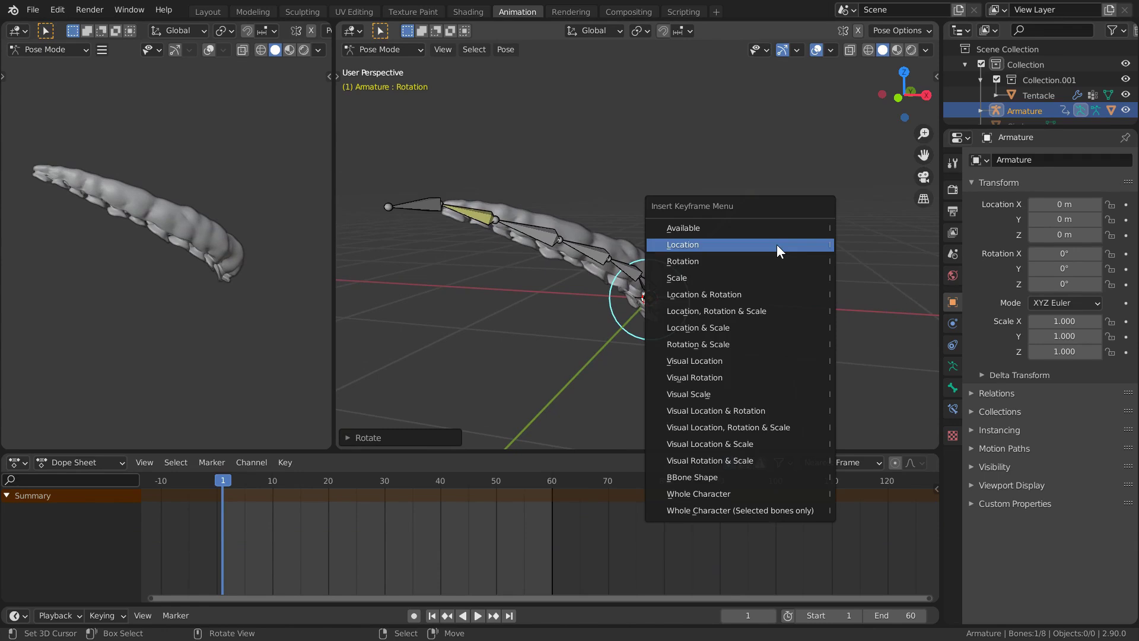
click(775, 261)
- At frame 60, turn the Rotation bone about -61° around the global Y axis and insert a Rotation keyframe
click(553, 542)
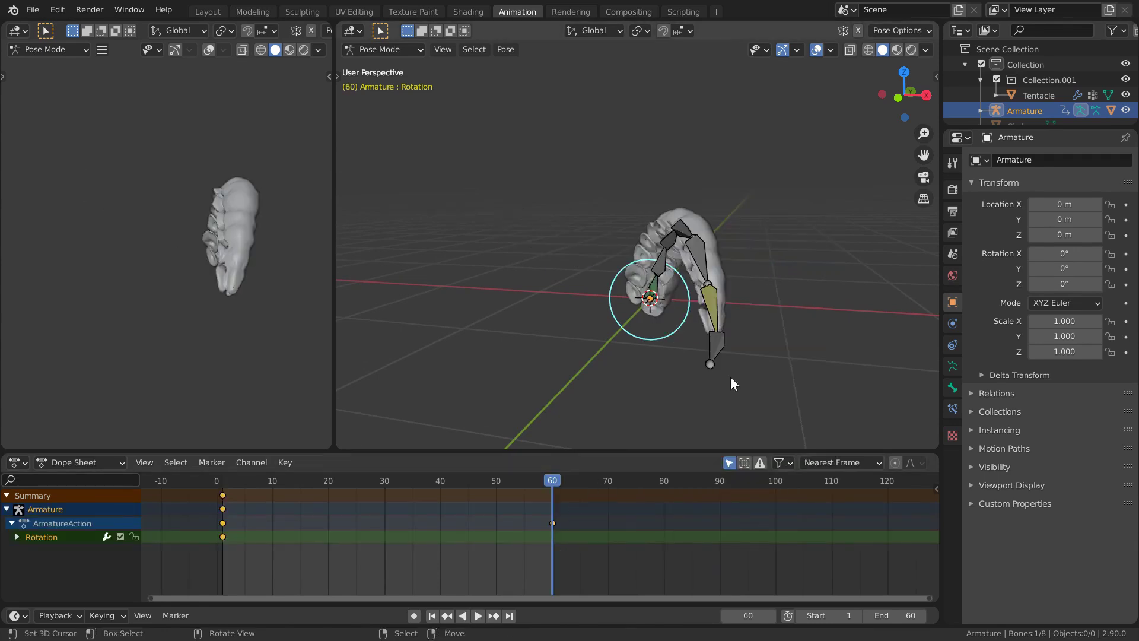
key(r)
key(y)
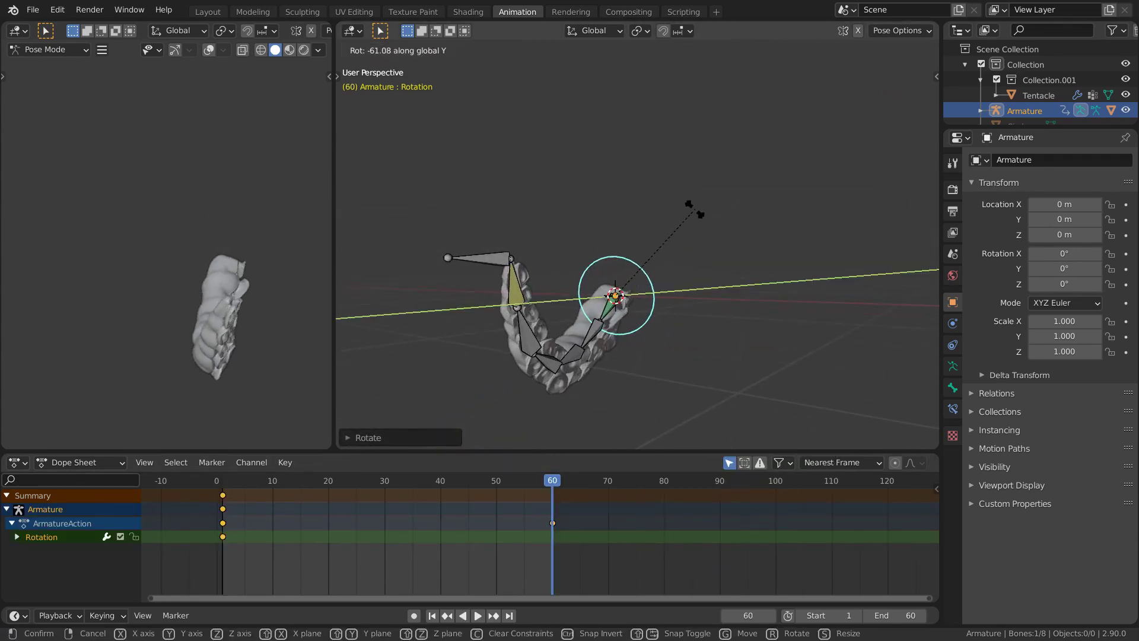
click(689, 249)
key(i)
click(689, 249)
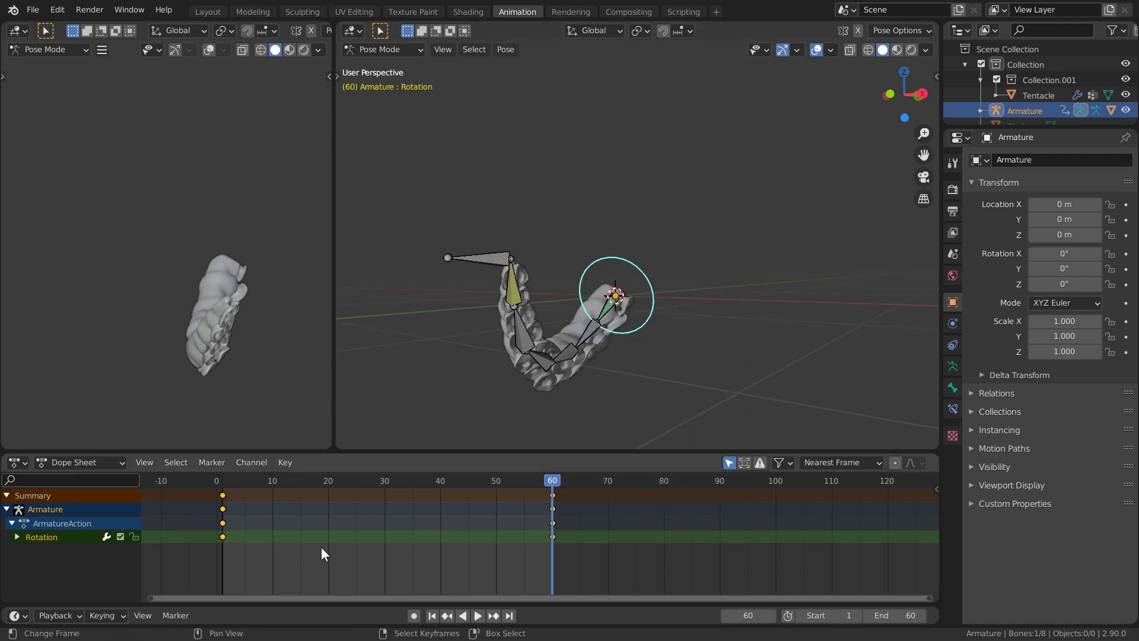
- Play back and scrub the combined animation of the IK and Rotation bones
key(space)
drag(392, 534, 279, 545)
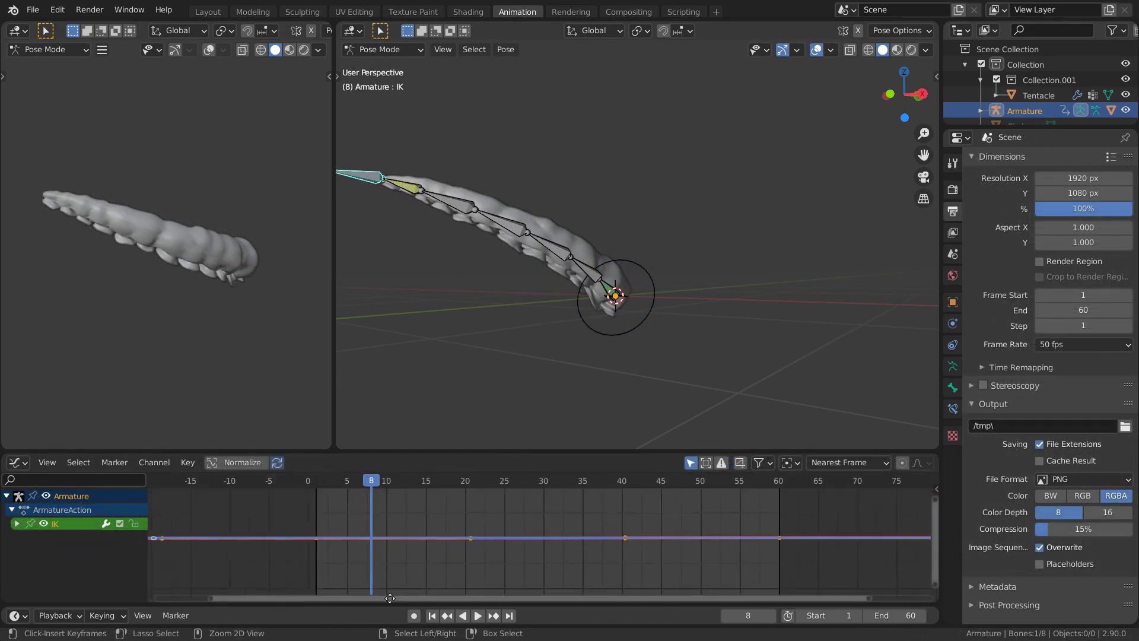
- Enlarge the Graph Editor, with its curves normalized and its sidebar shown
scroll(389, 598, up, 1)
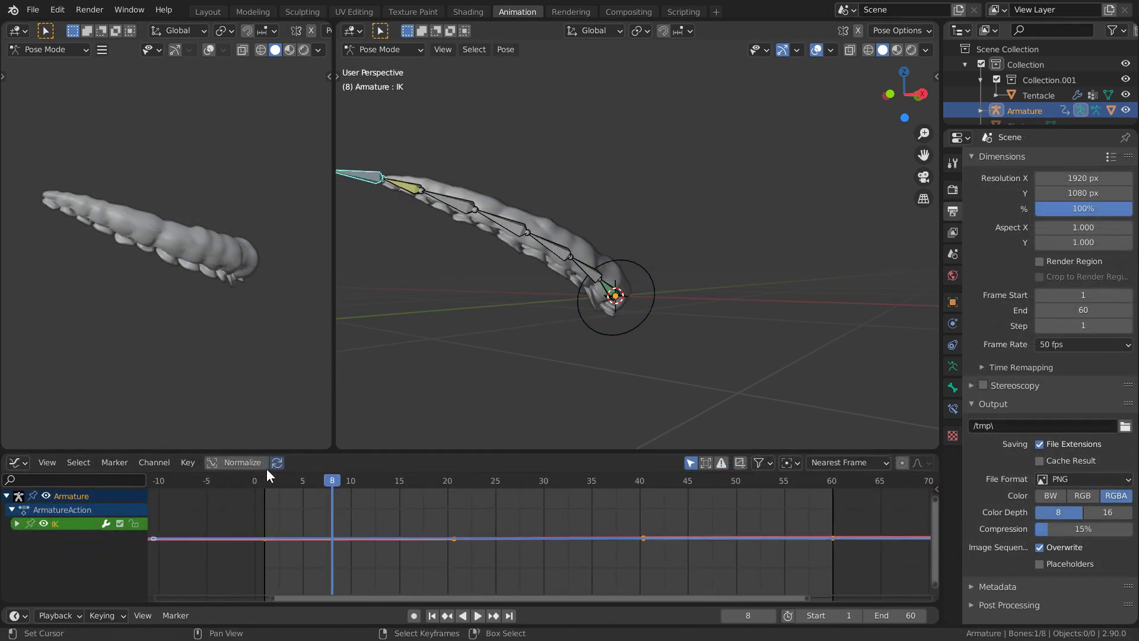
middle_drag(568, 539, 553, 539)
drag(606, 461, 604, 396)
key(n)
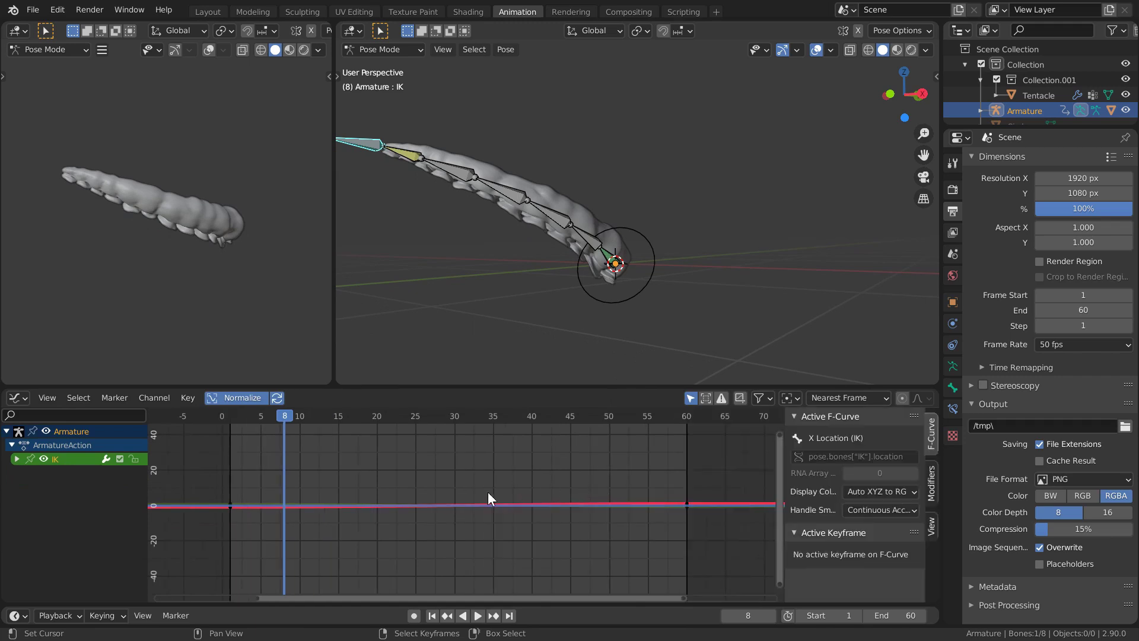
- Select the IK bone's X Location curve at its frame 1 key and add a Noise modifier to it
middle_drag(487, 492, 417, 533)
click(267, 496)
click(932, 481)
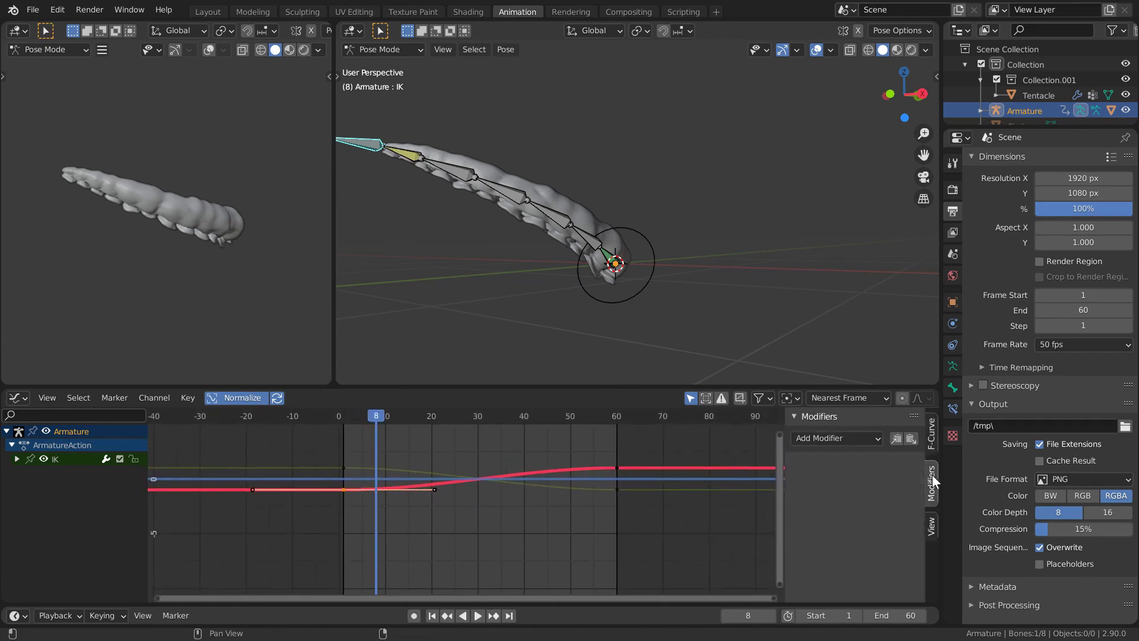
click(842, 442)
click(839, 520)
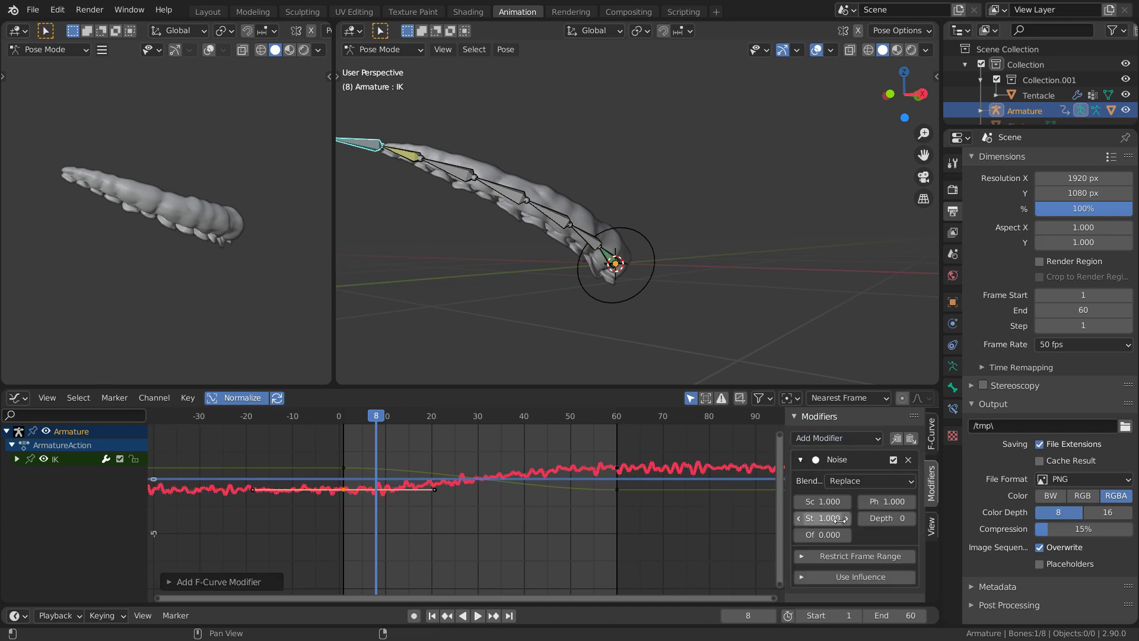
- Increase the scale of the X Location curve's Noise modifier for a smoother wobble, checking the motion in playback
key(space)
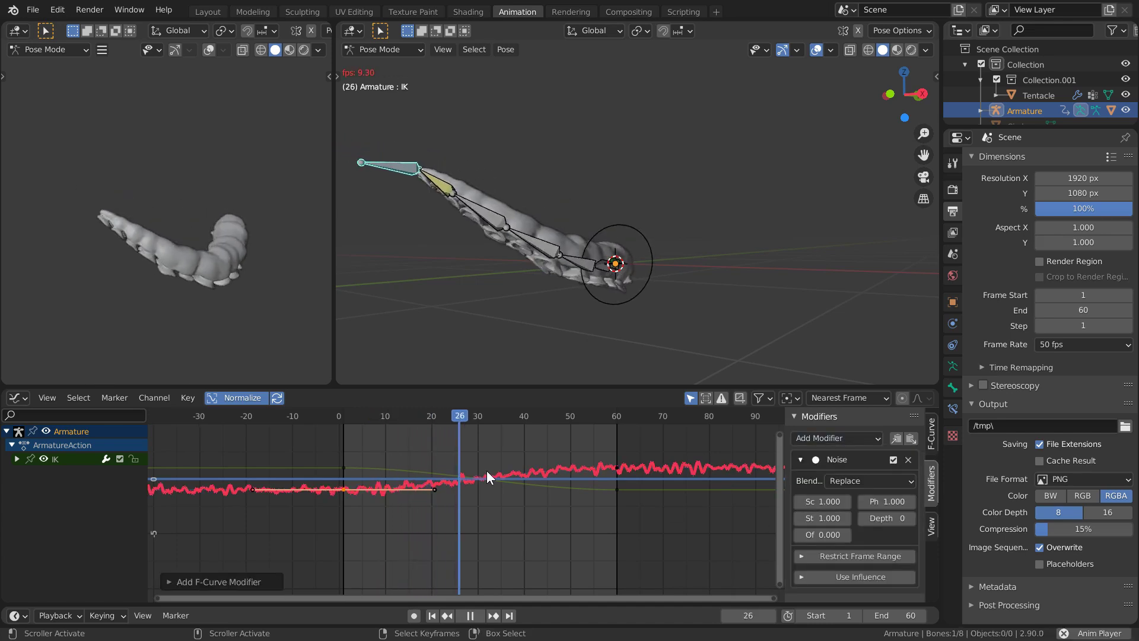
key(Escape)
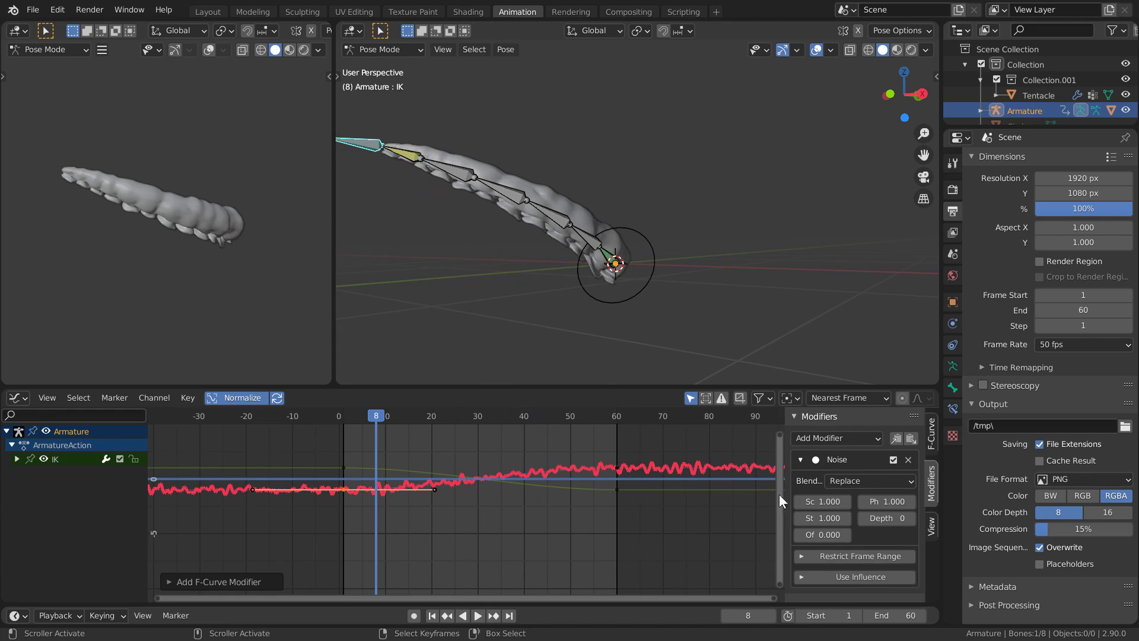
drag(788, 488, 866, 501)
key(space)
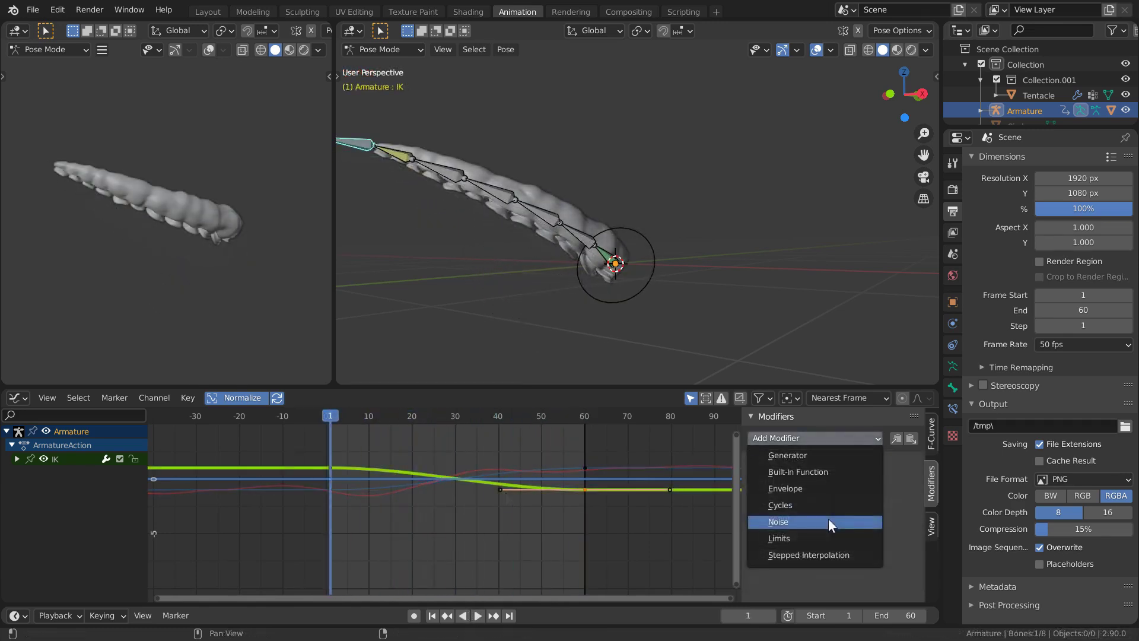
- Add a Noise modifier to the IK bone's Y Location curve with scale 40.2 and strength 0.18
click(828, 518)
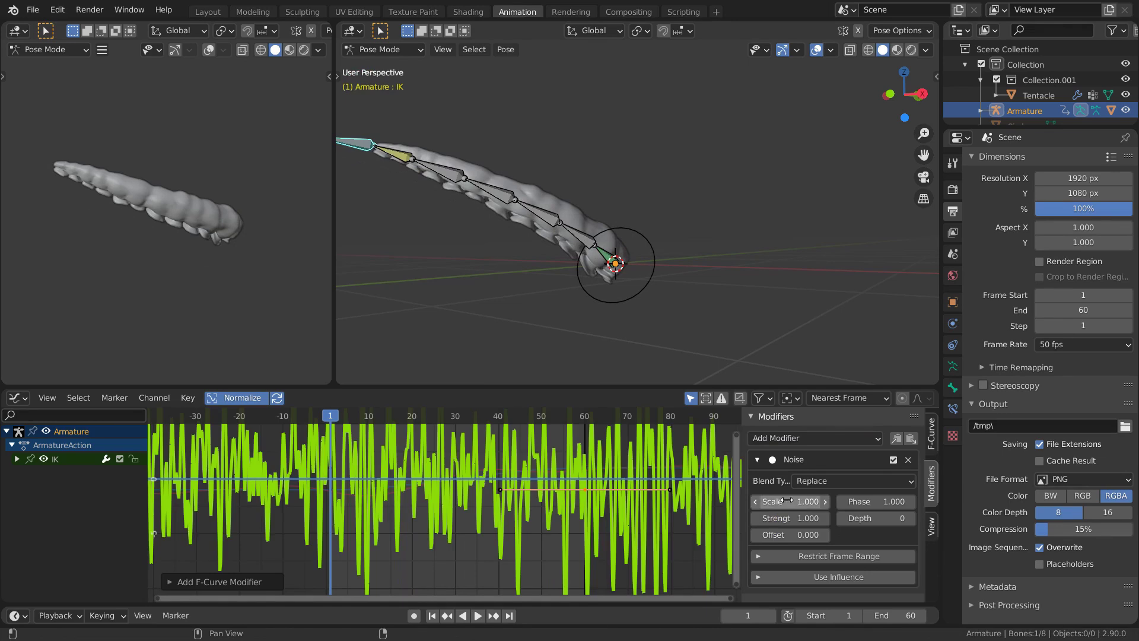
drag(771, 501, 804, 503)
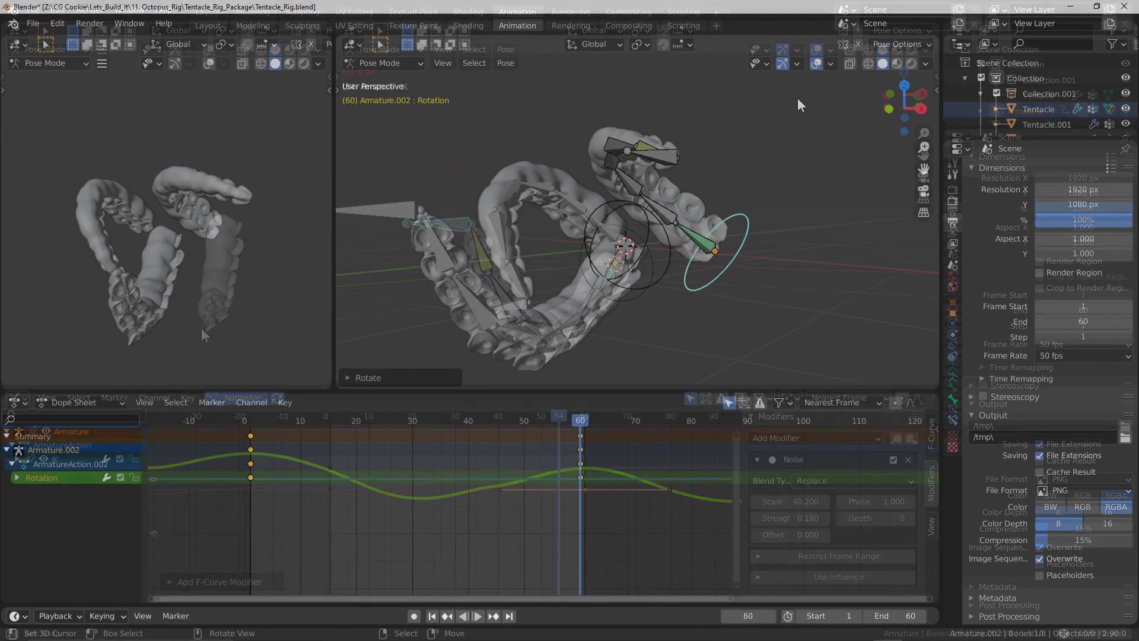
- Insert a Rotation keyframe at frame 60 for the Rotation bone of Armature.002 and preview all the tentacles' animation
key(i)
click(786, 141)
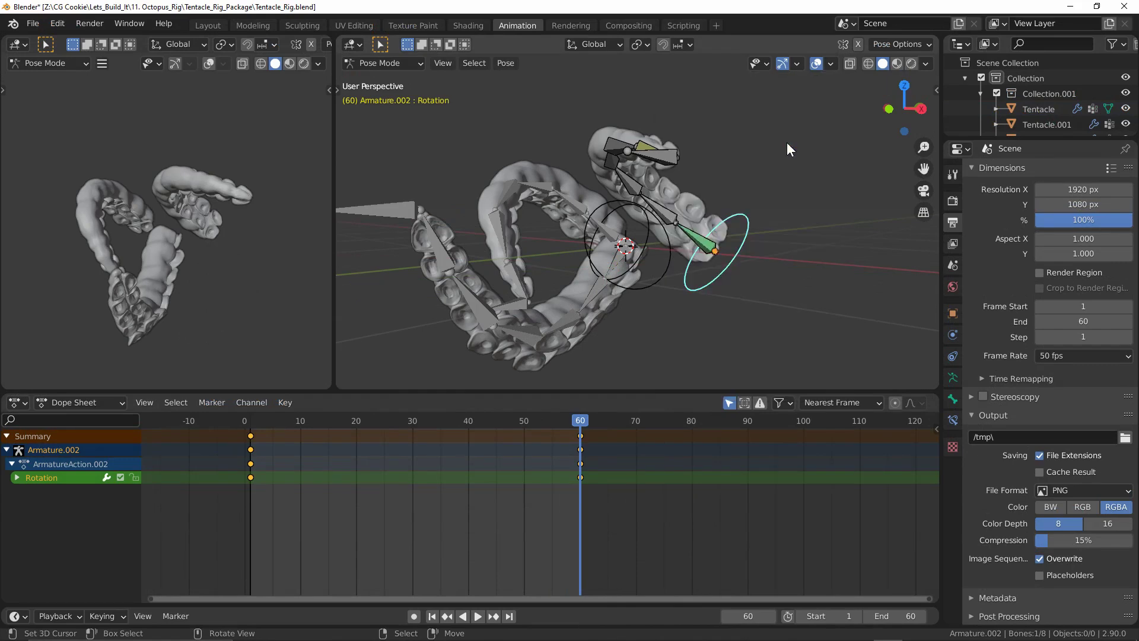
drag(345, 524, 222, 312)
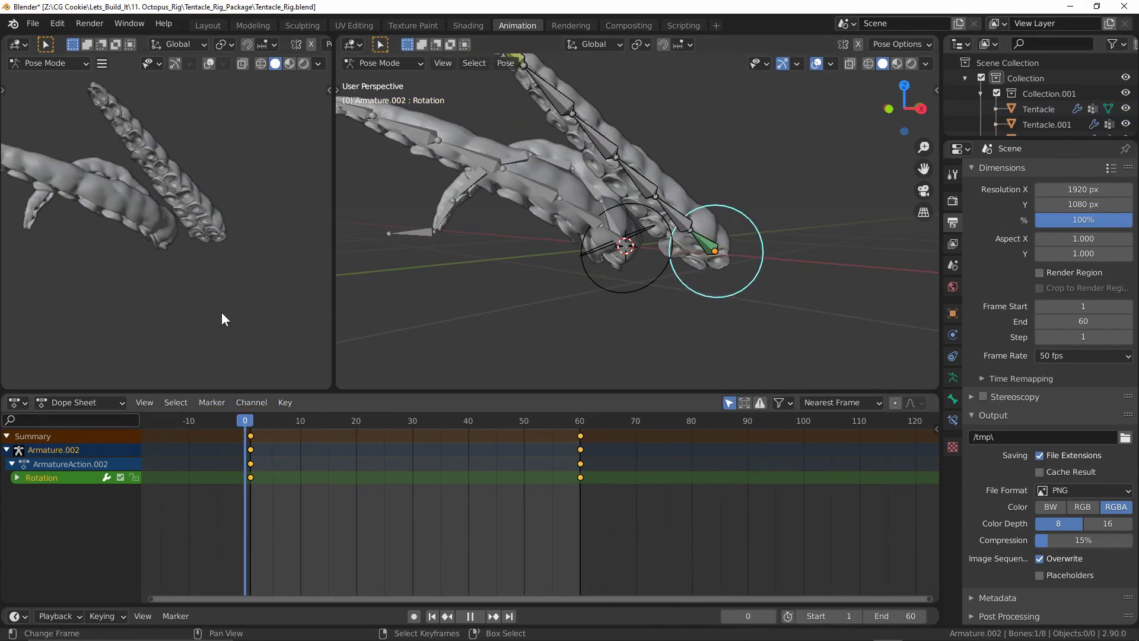